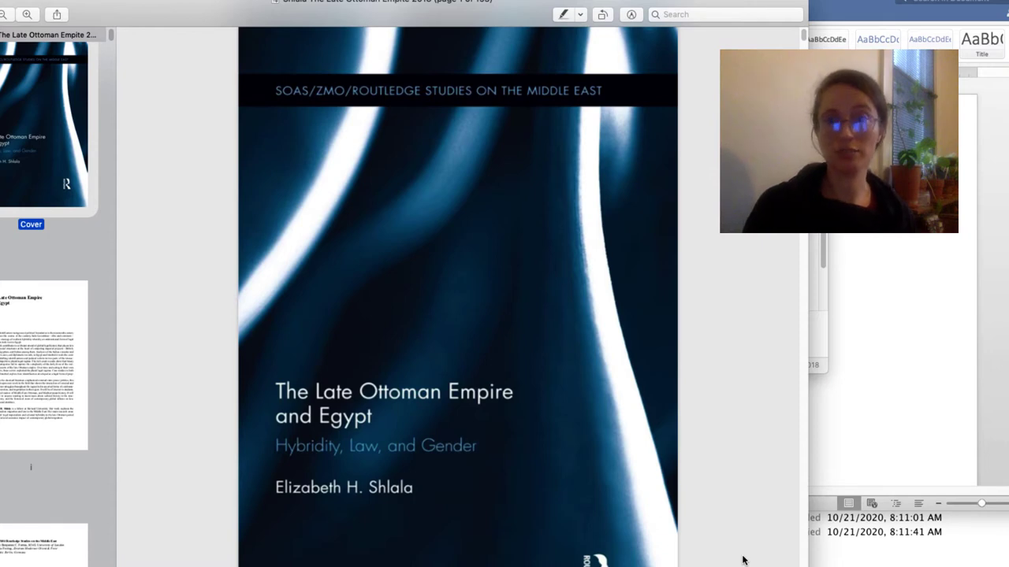
Step: Type a bold 'Bibliography' heading and start a new line below it
left_click(935, 276)
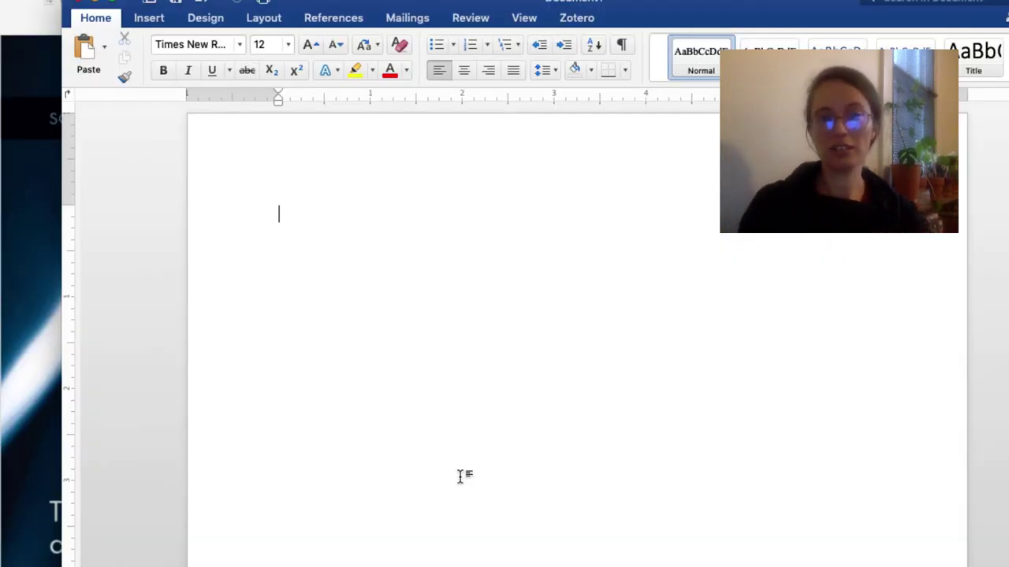
key("super+b")
type("Bibliography")
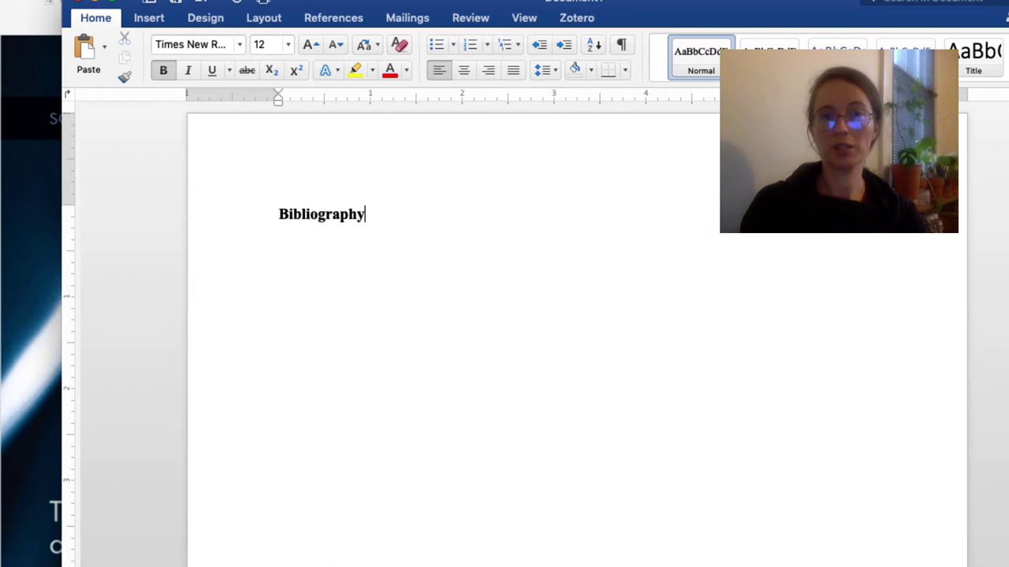
key("super+b")
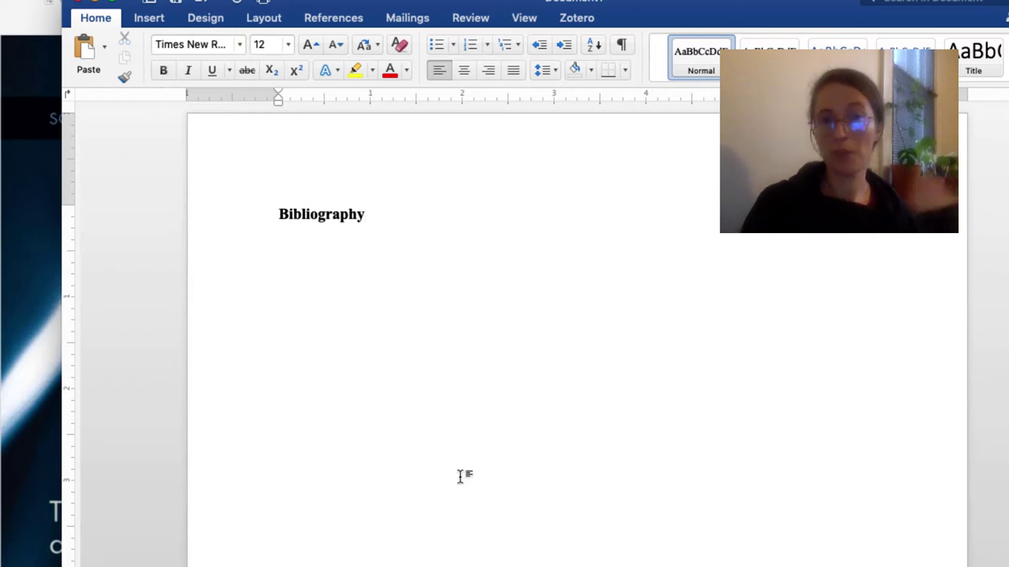
key("Return")
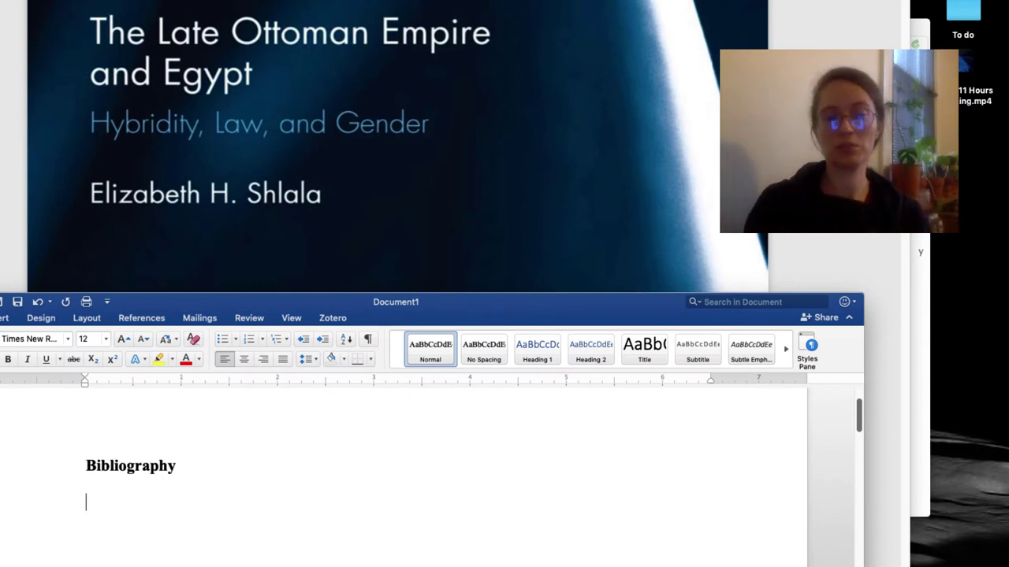
Step: Begin the entry with the author's surname, first name and middle initial
type("SHla")
key("BackSpace")
key("BackSpace")
key("BackSpace")
type("hlal")
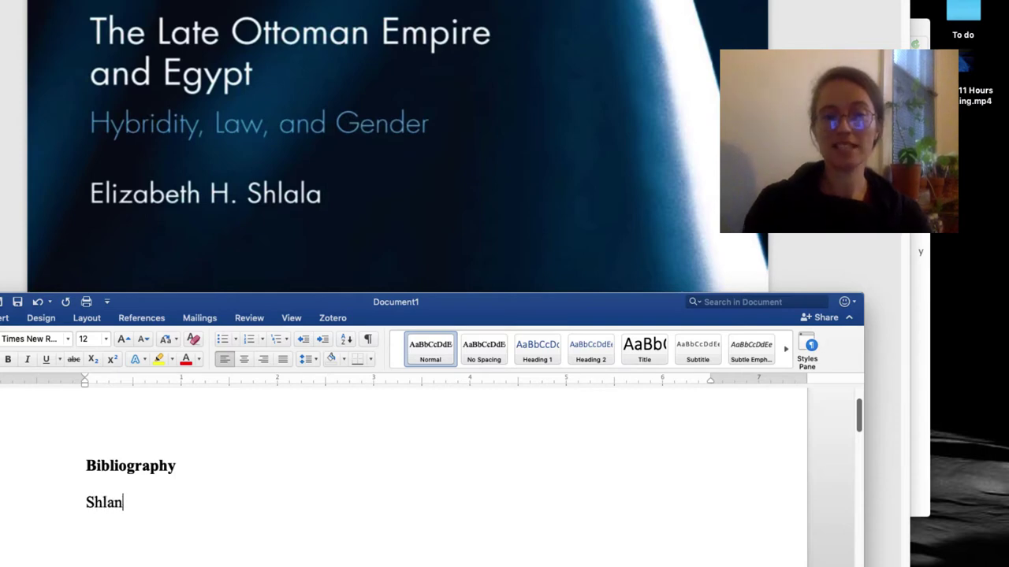
type("a")
key("BackSpace")
key("BackSpace")
key("BackSpace")
key("BackSpace")
key("BackSpace")
type("hlala, Eli")
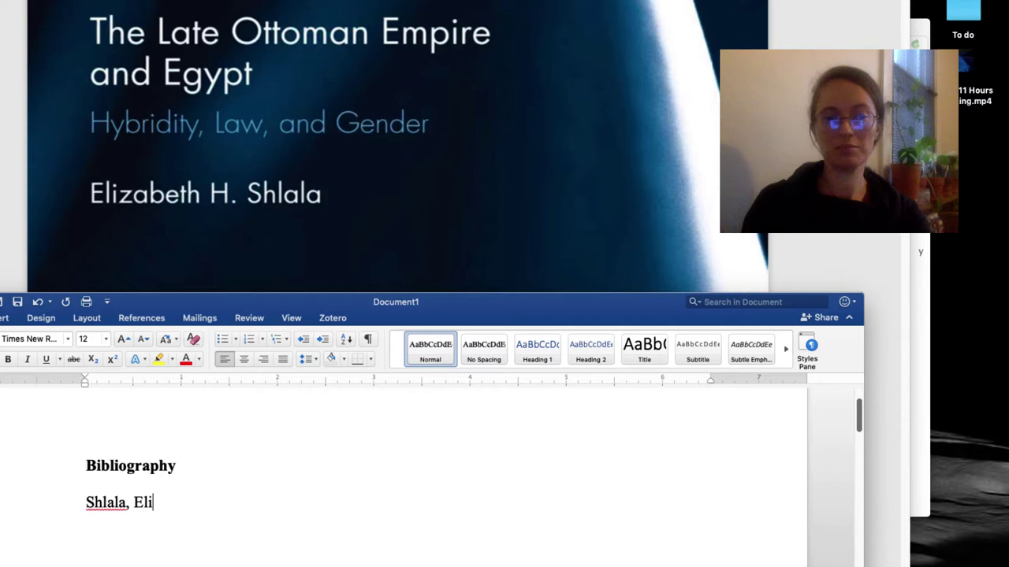
type("zabeth")
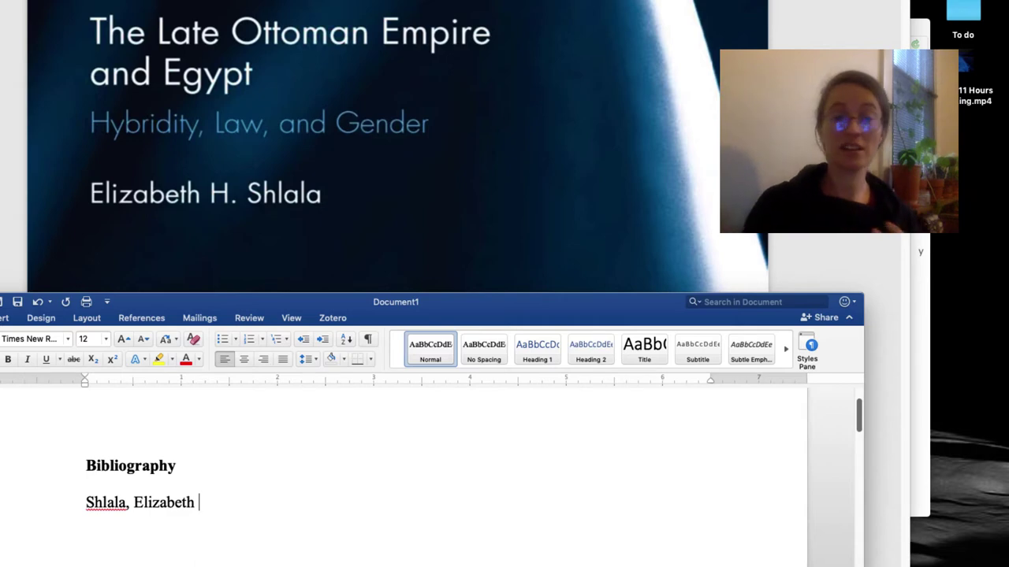
type(" H.")
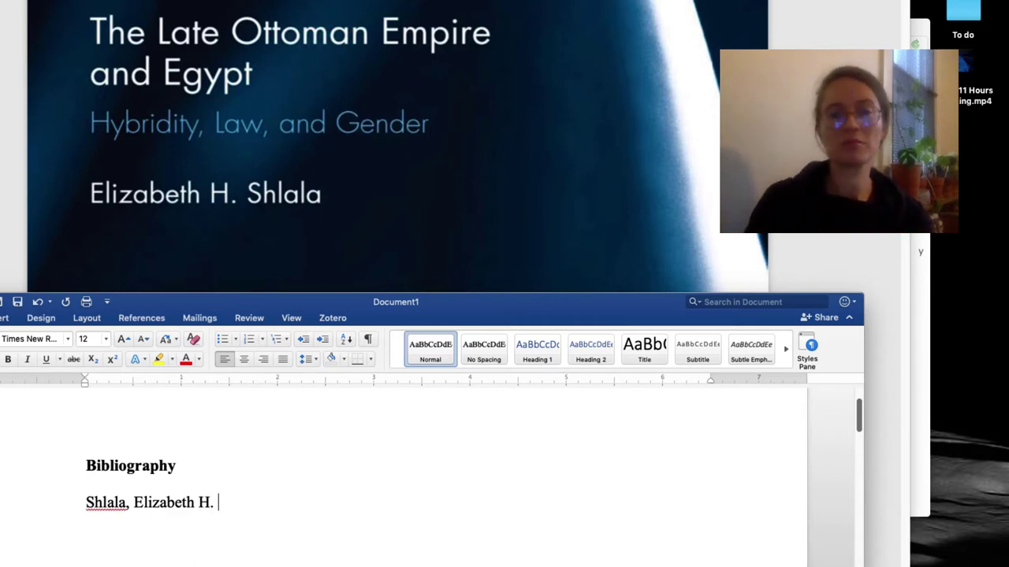
Step: Add the italic title 'The Late Ottoman Empire and Egypt: Hybridity, Law, and Gender' after the author
key("super+i")
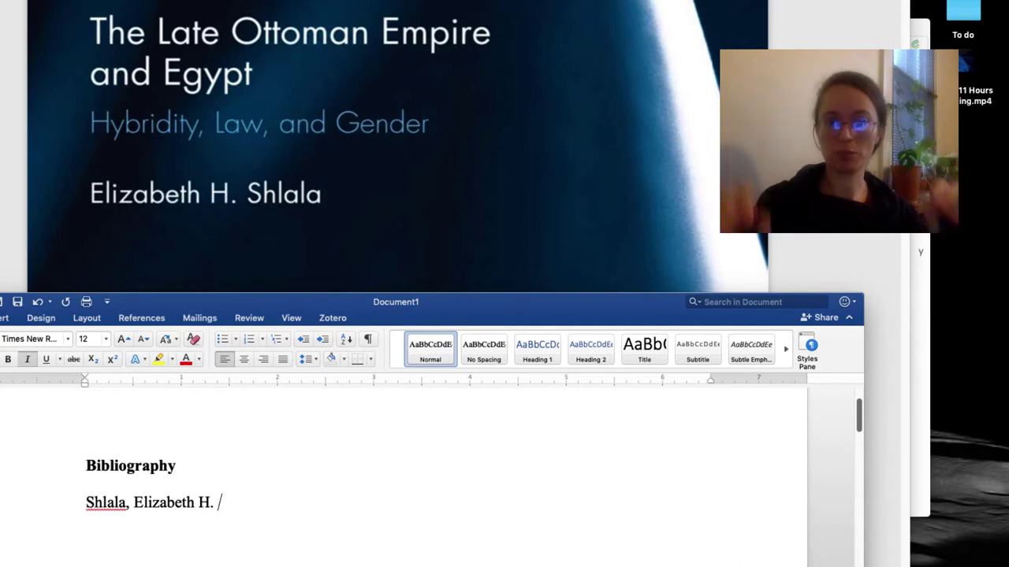
type("The Late Ottoman")
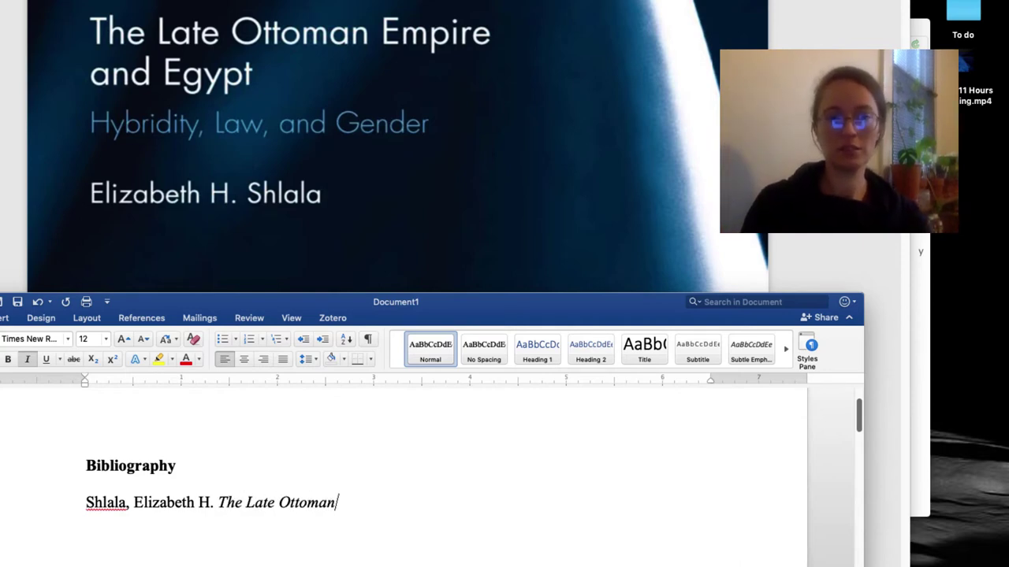
type(" Empite and Egypt: Hybridity, Law, and Gender")
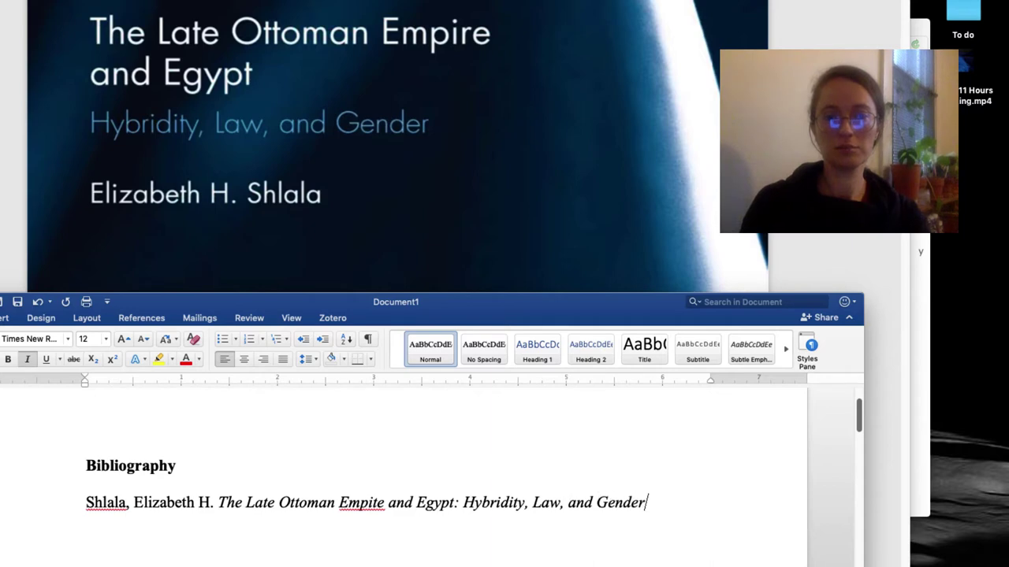
key("super+i")
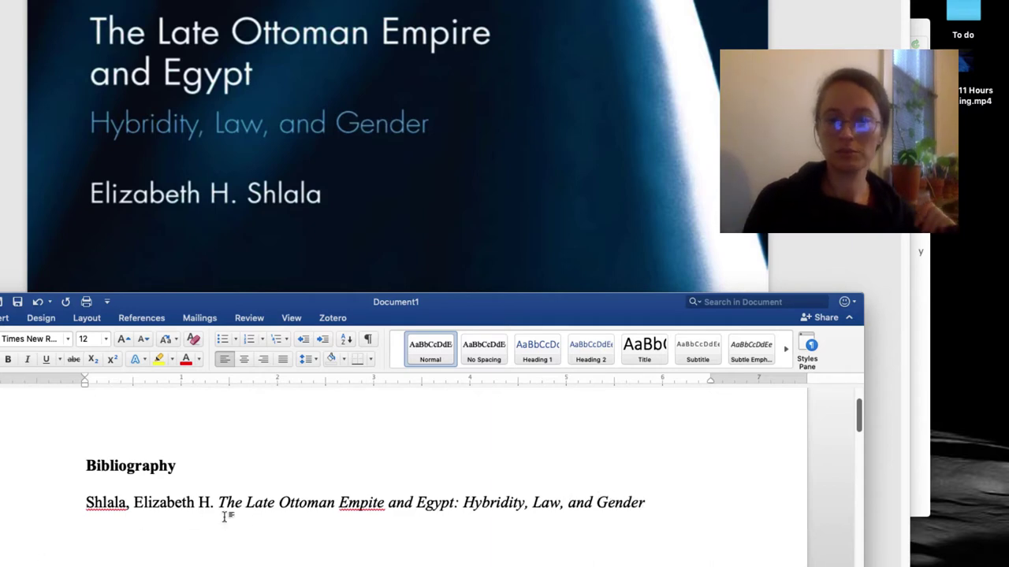
Step: Correct 'Empite' to 'Empire' and end the entry with a period
left_click(379, 503)
key("BackSpace")
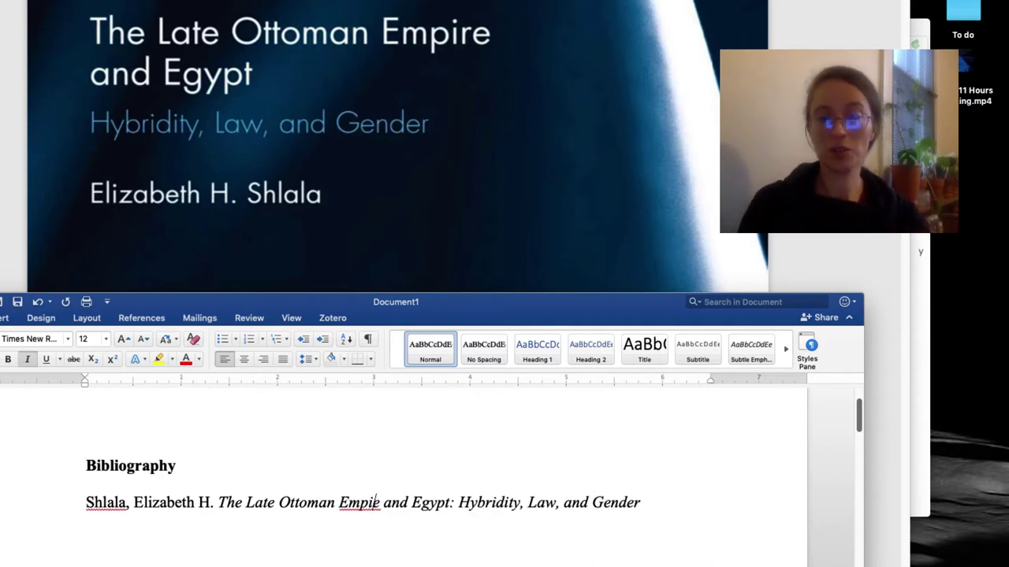
type("r")
left_click(657, 494)
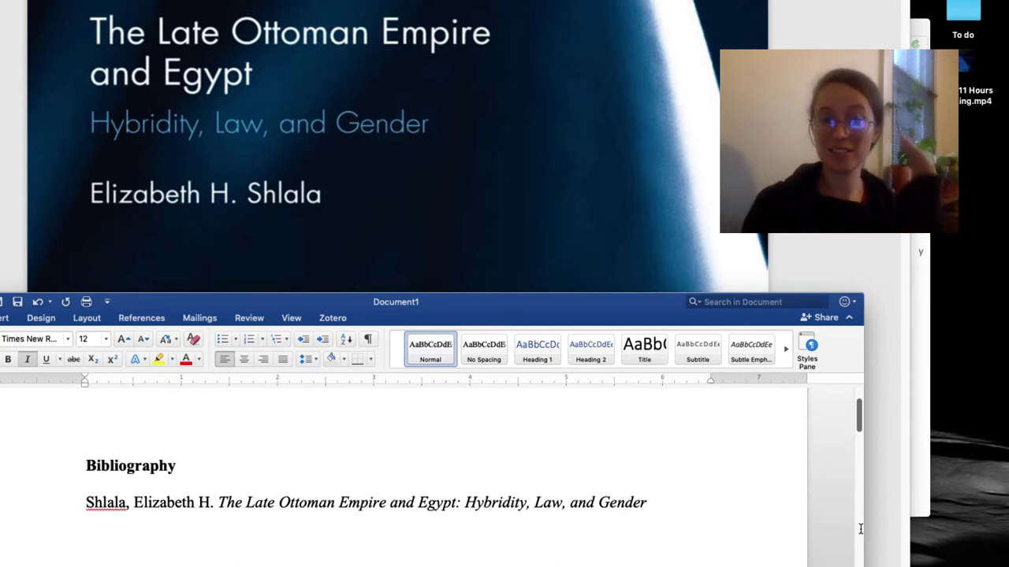
type(".")
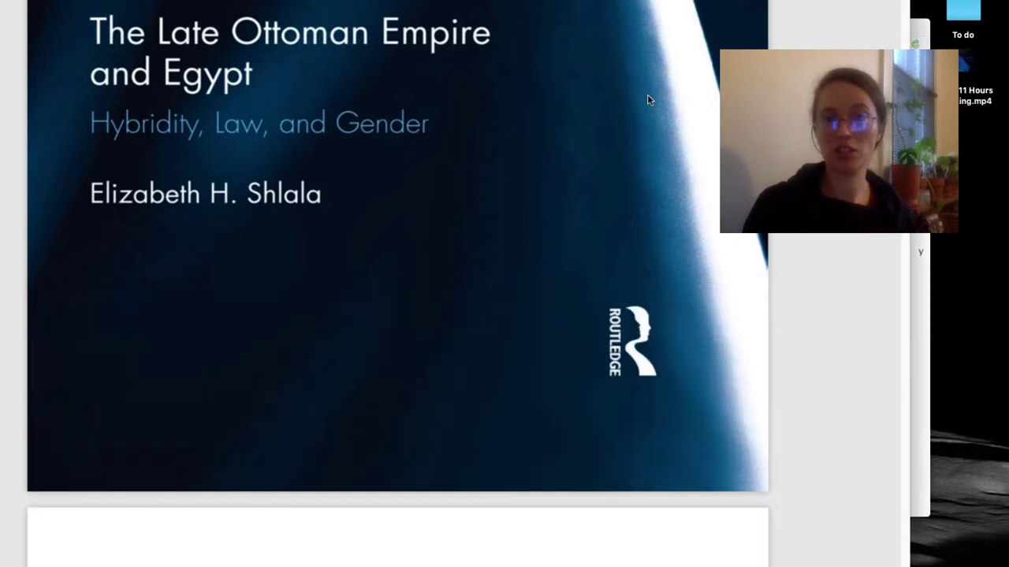
Step: Bring the book PDF forward in Preview and scroll to its copyright page (Routledge, 2018)
left_click(650, 100)
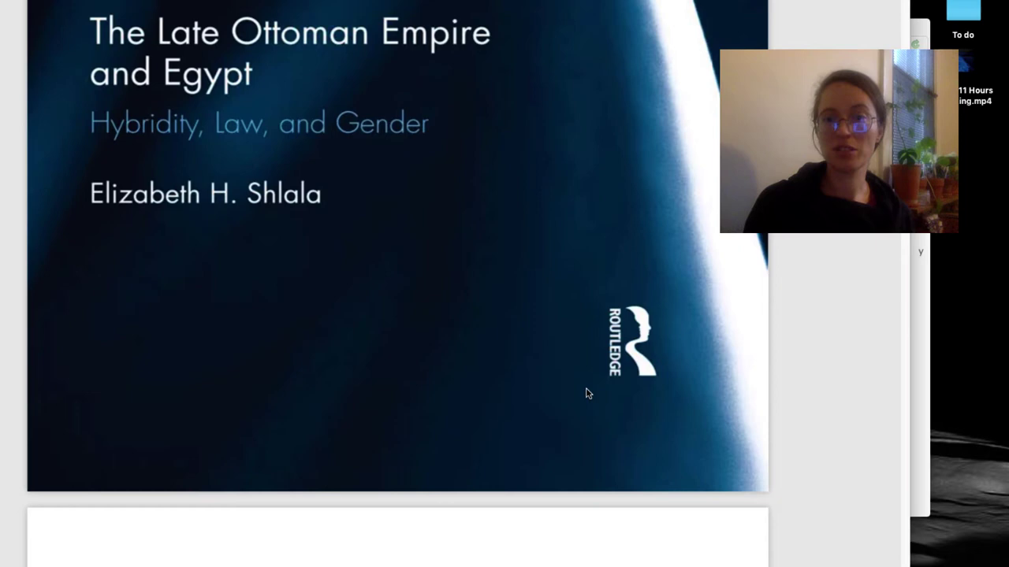
left_click(634, 405)
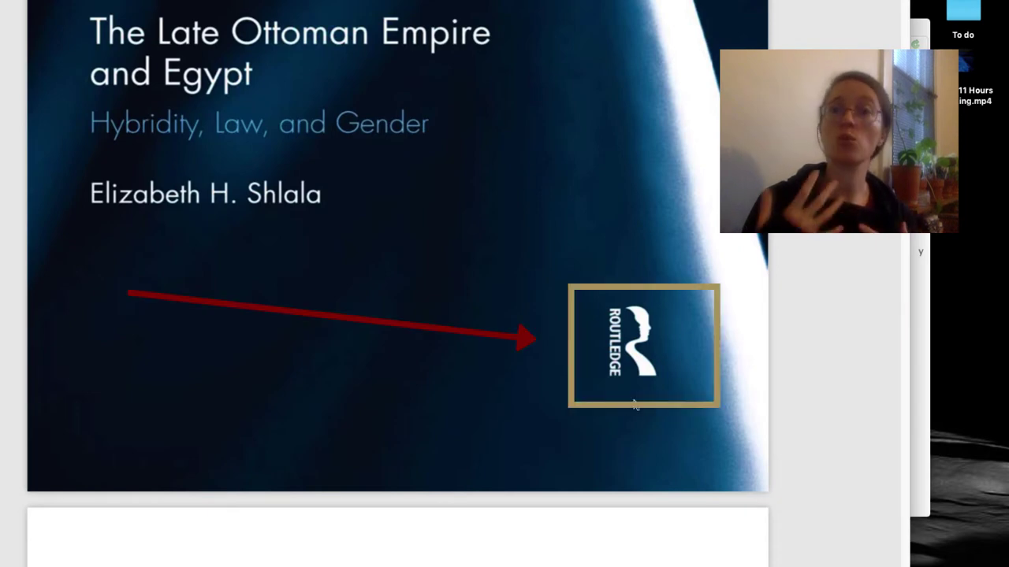
scroll(635, 405, "down", 10)
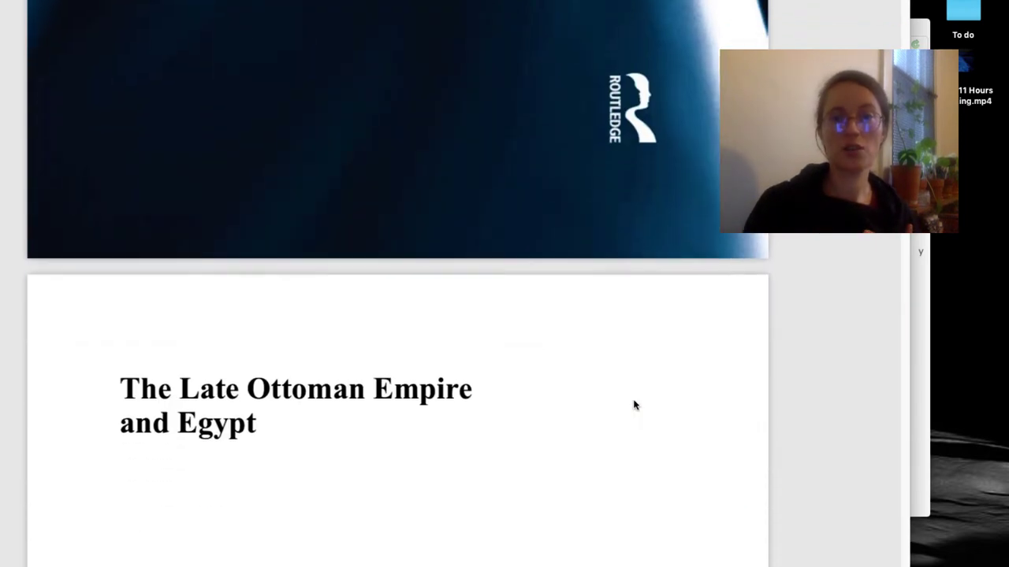
scroll(634, 404, "down", 15)
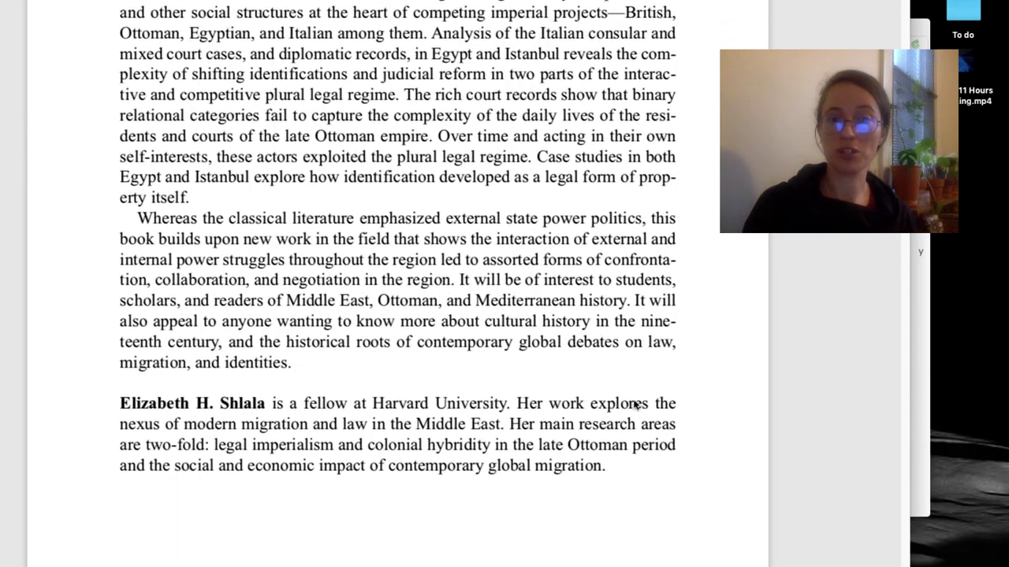
scroll(634, 405, "down", 15)
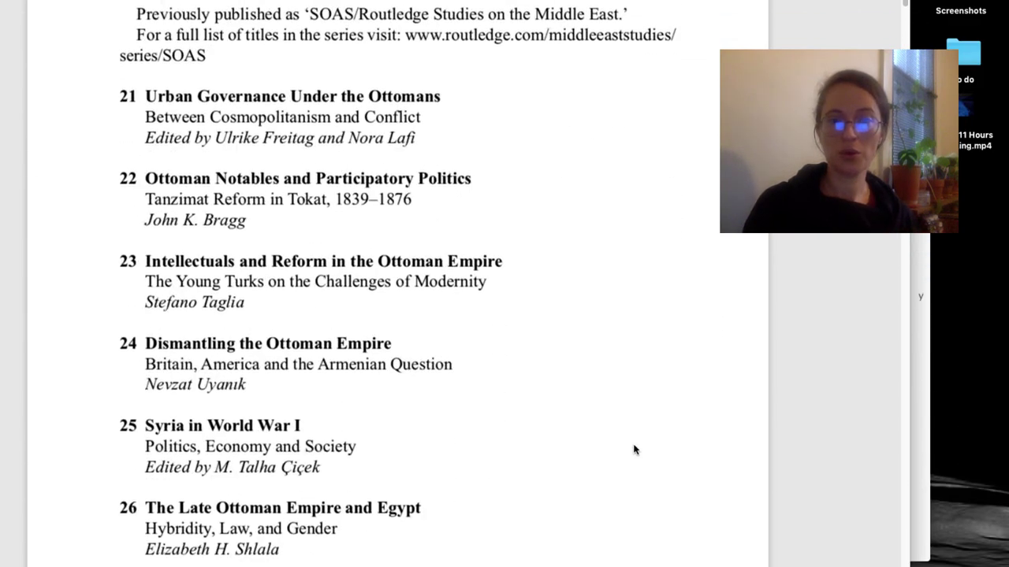
scroll(635, 450, "down", 1)
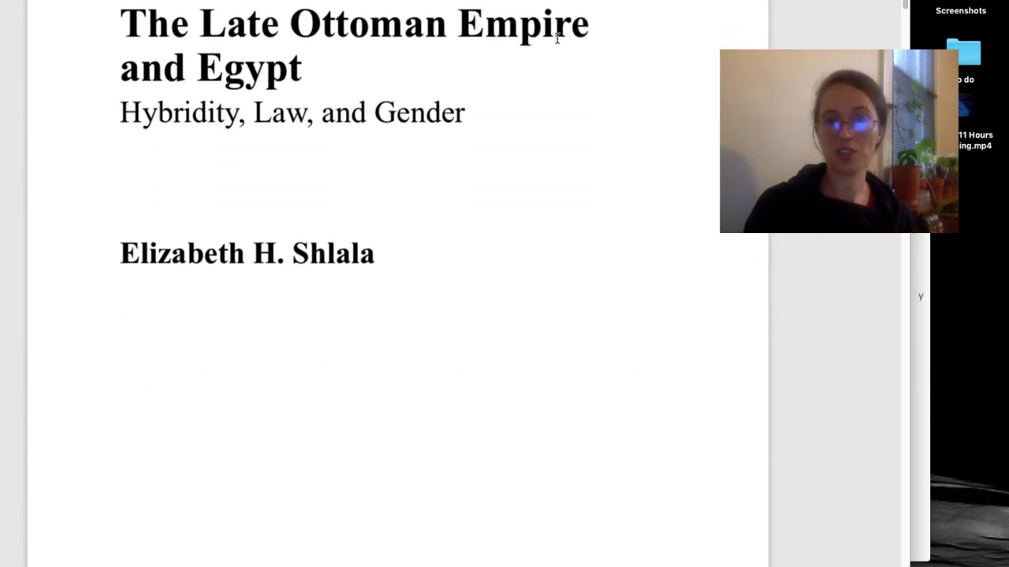
scroll(554, 257, "down", 10)
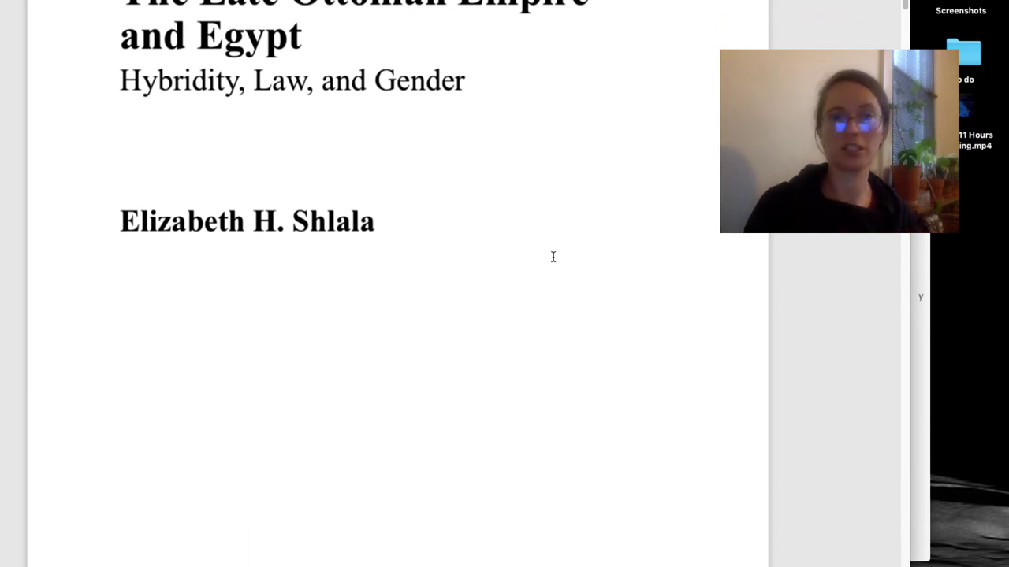
scroll(553, 257, "down", 5)
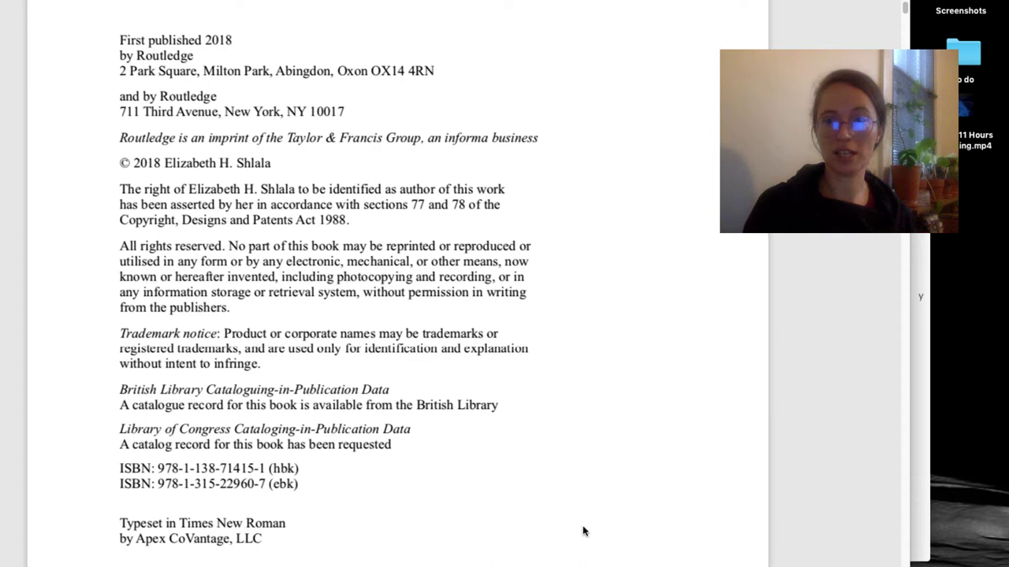
Step: Switch back to the Word bibliography, leaving Preview's copyright page visible behind it
key("super+Tab")
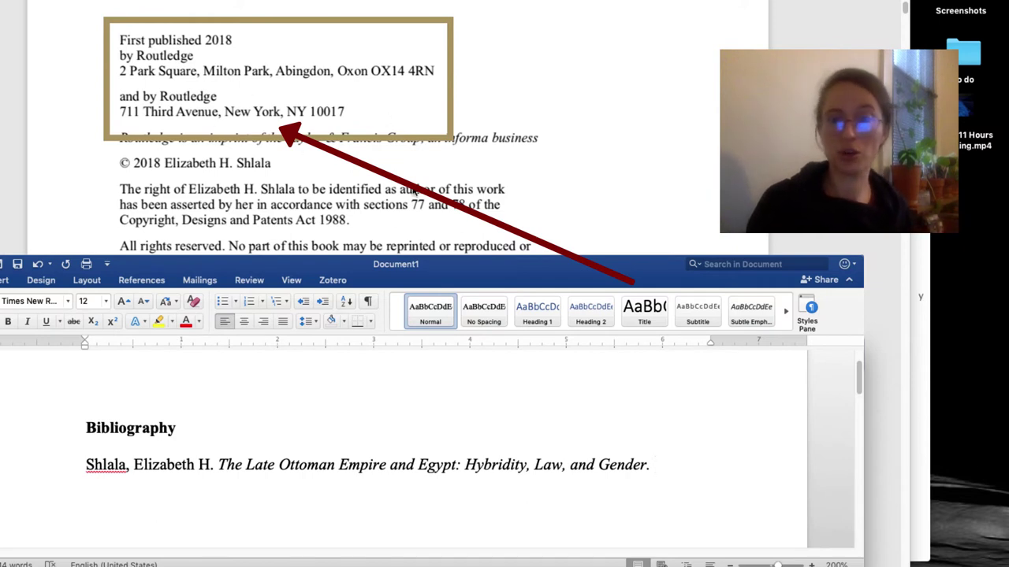
Step: Append 'New York: Routledge, 2018.' to the entry, dropping the mistaken ', NY'
type("New York")
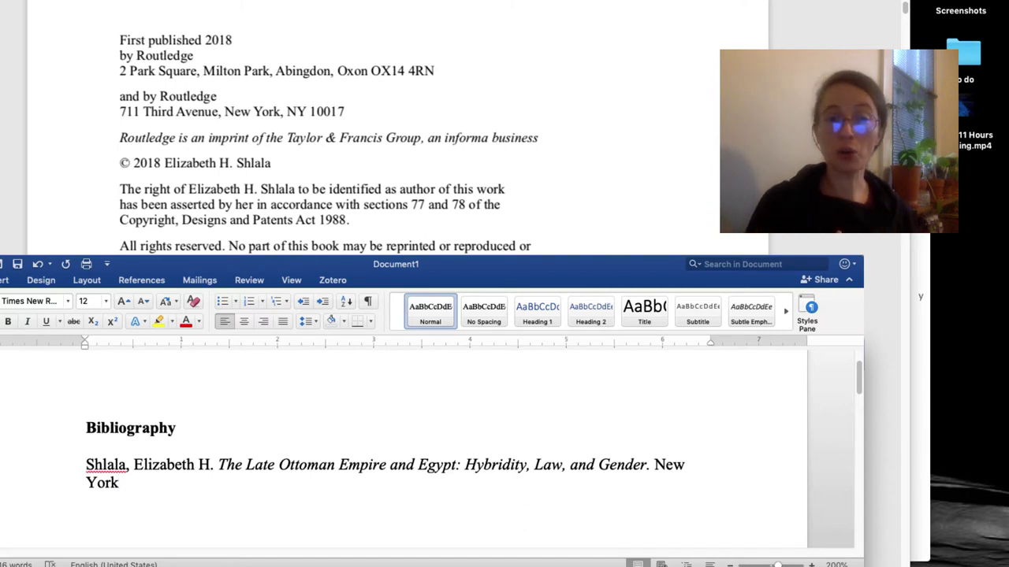
type(", NY")
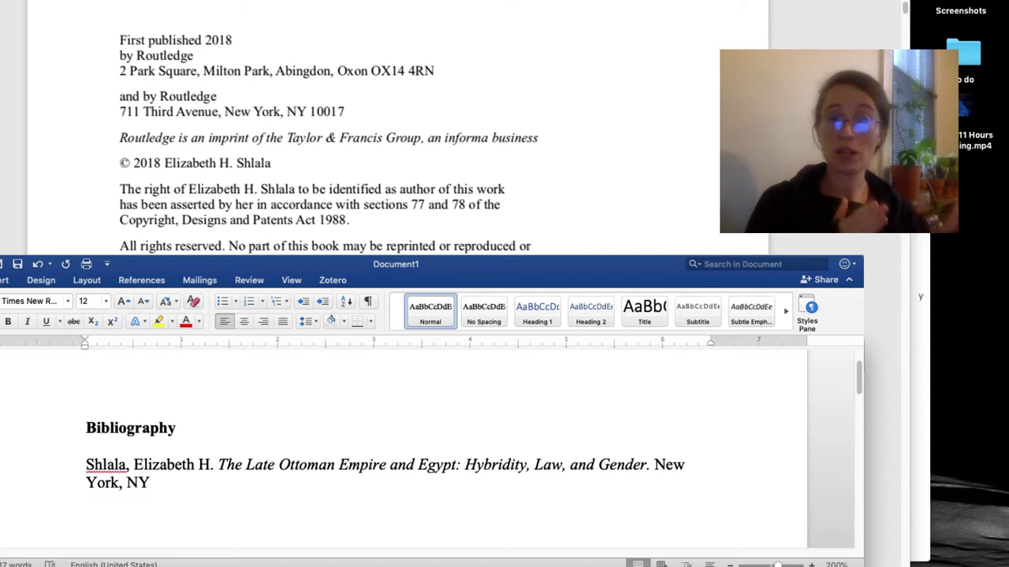
key("BackSpace")
key("BackSpace")
key("BackSpace")
key("BackSpace")
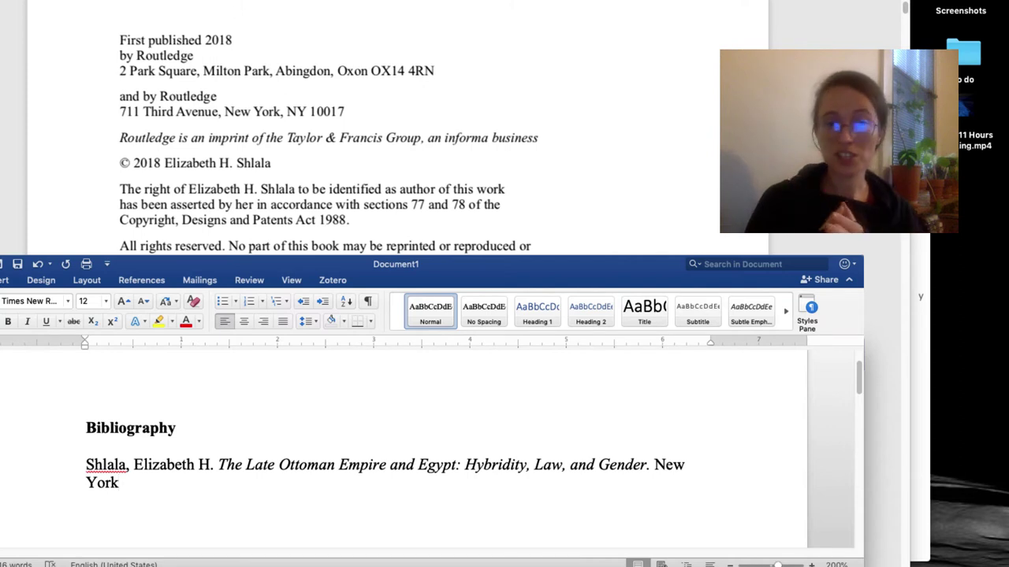
type(":")
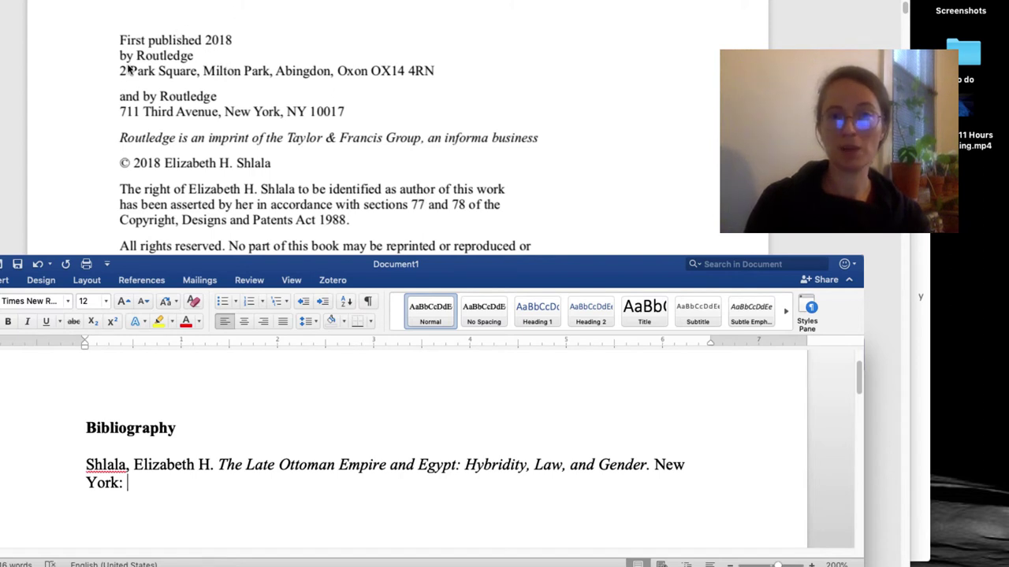
type(" Rout")
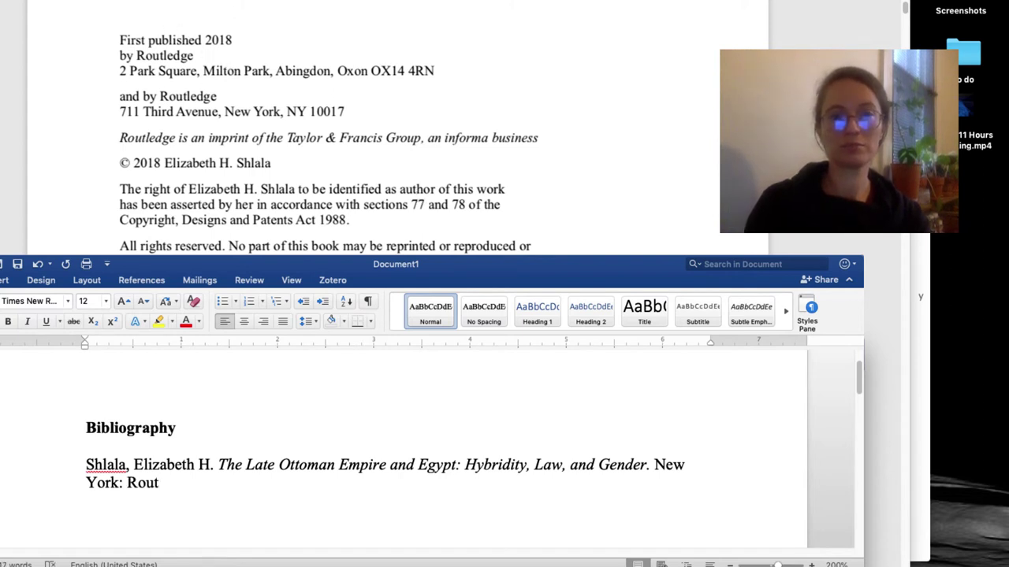
type("ledge,")
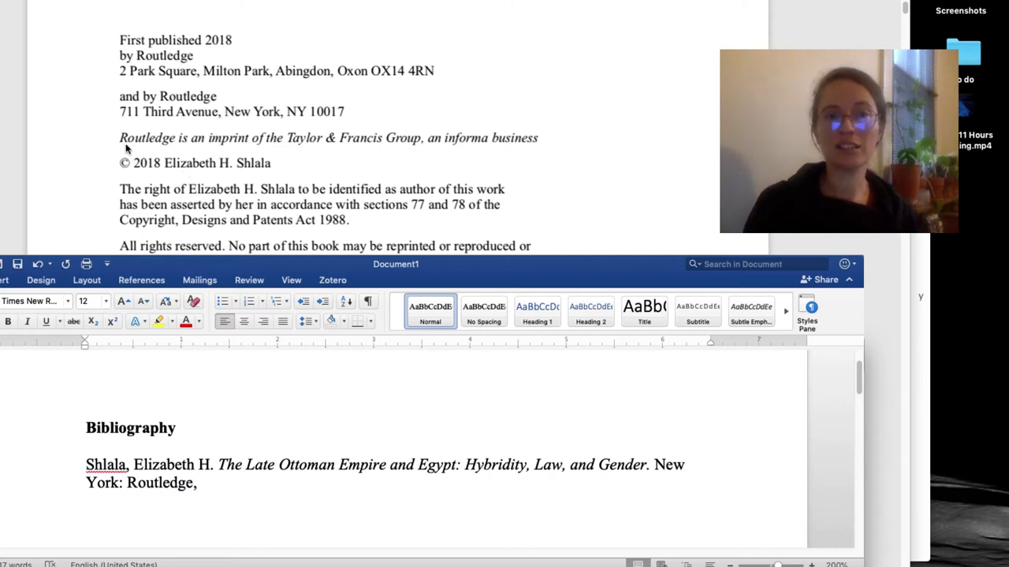
scroll(450, 197, "down", 5)
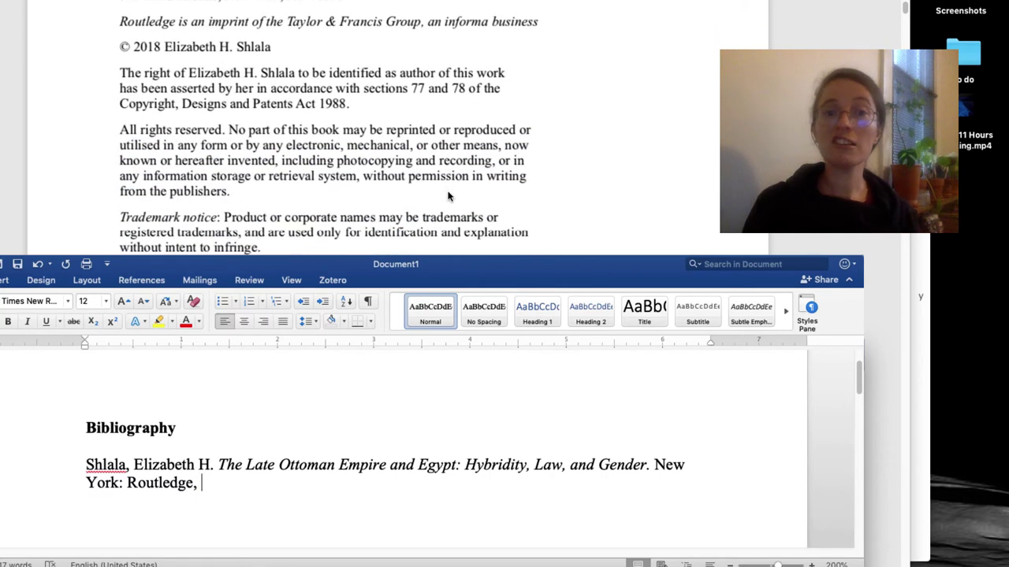
scroll(449, 197, "down", 6)
scroll(450, 197, "up", 8)
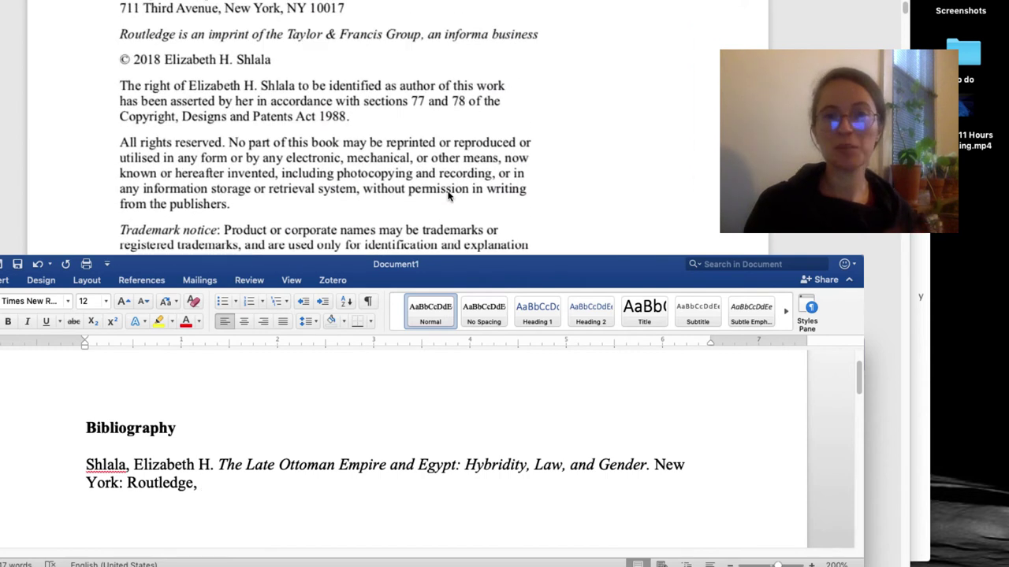
scroll(449, 197, "up", 2)
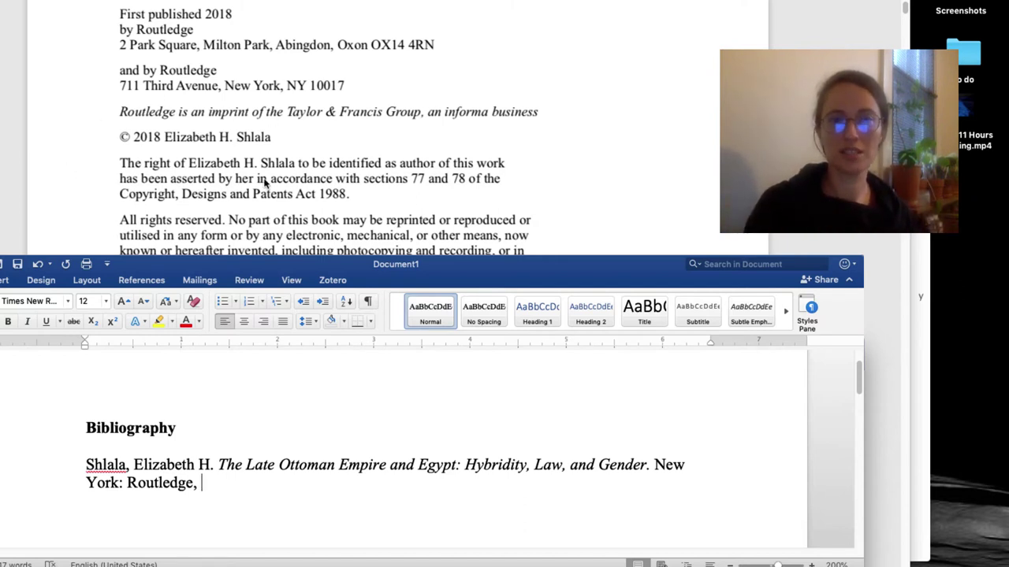
type("2018")
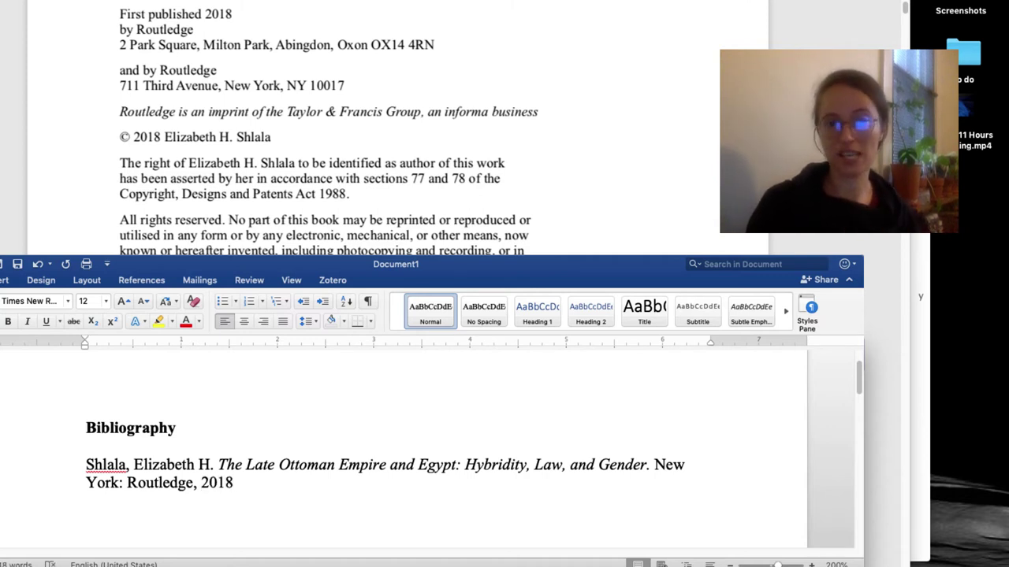
type(".")
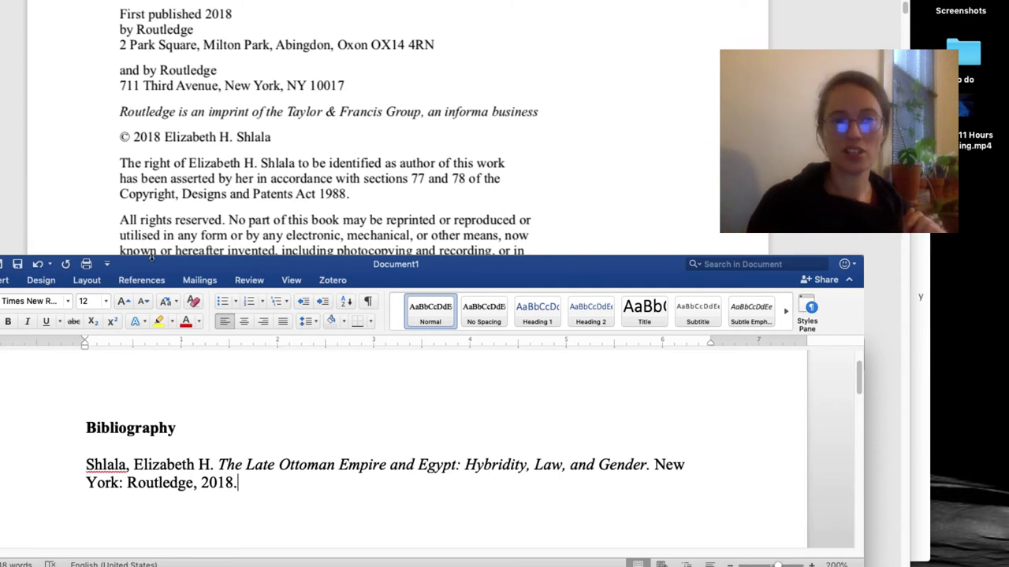
Step: Give the citation a hanging indent on the ruler and add a blank line above the Bibliography heading
left_click_drag(152, 257, 172, 124)
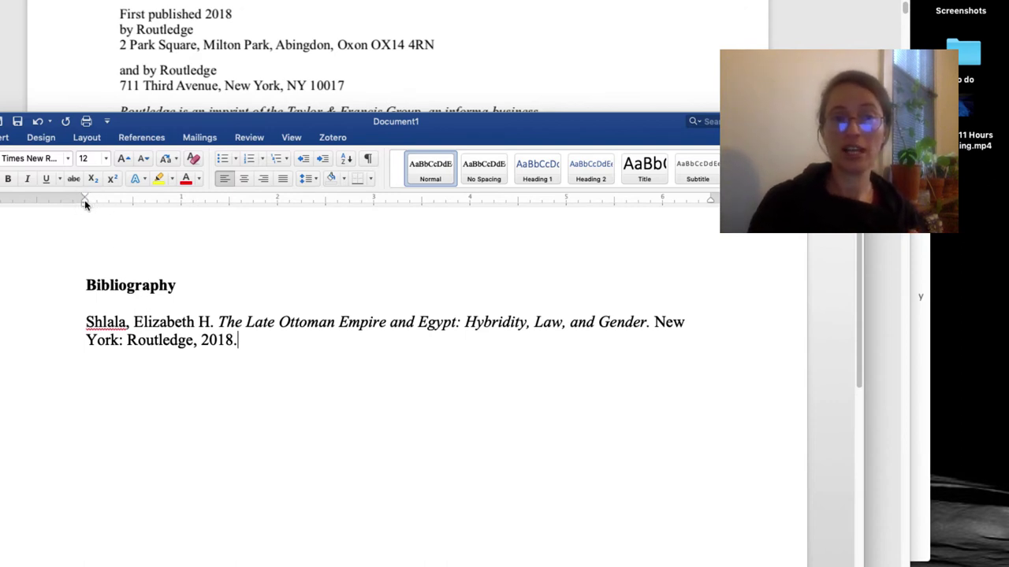
left_click_drag(85, 201, 133, 207)
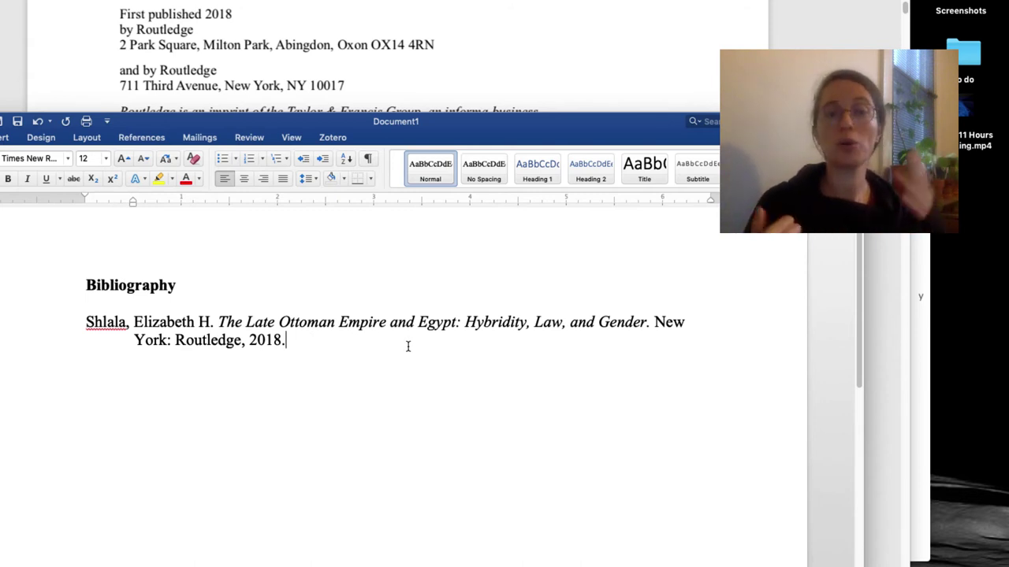
left_click(81, 288)
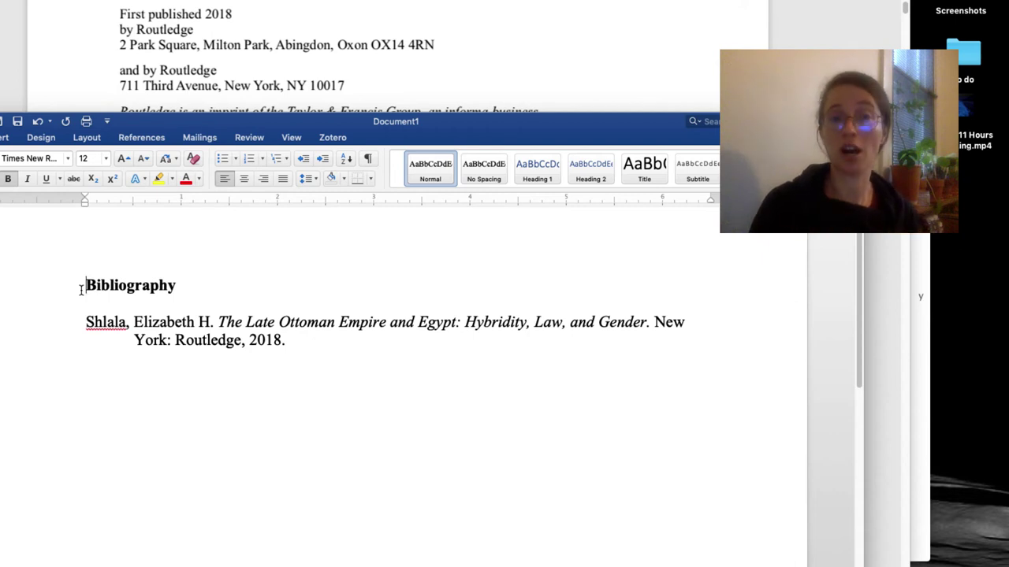
key("Return")
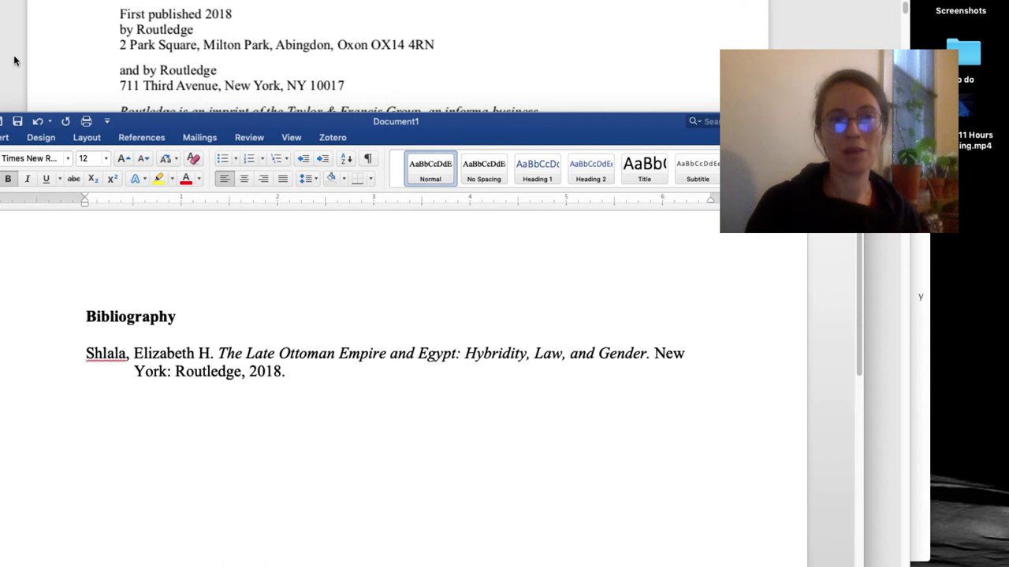
Step: Push the Bibliography onto a new page with a page break and type 'This is a sentence.' on page one
left_click(3, 138)
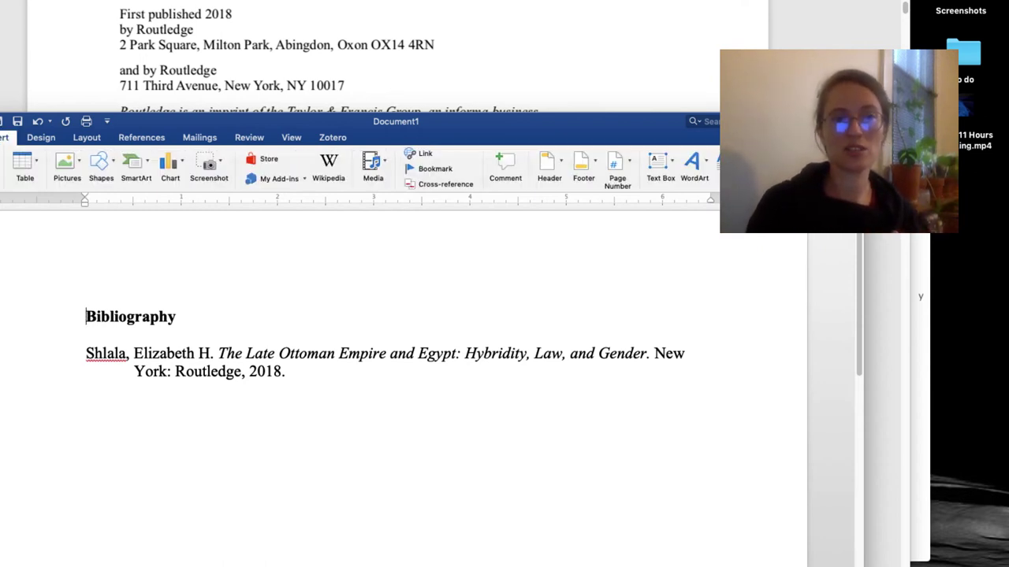
key("super+Return")
scroll(104, 447, "down", 3)
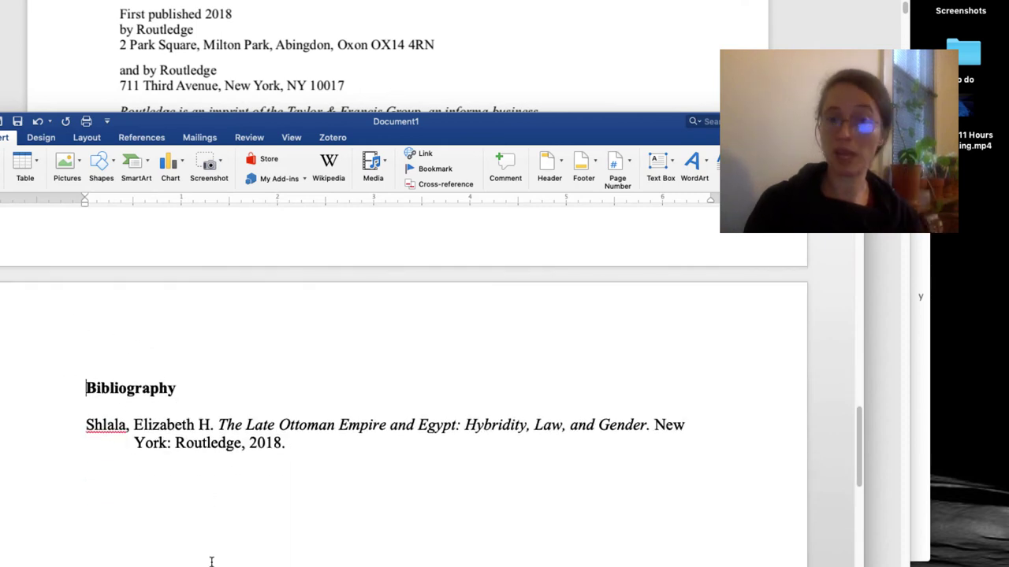
key("super+z")
key("super+z")
key("super+z")
key("super+z")
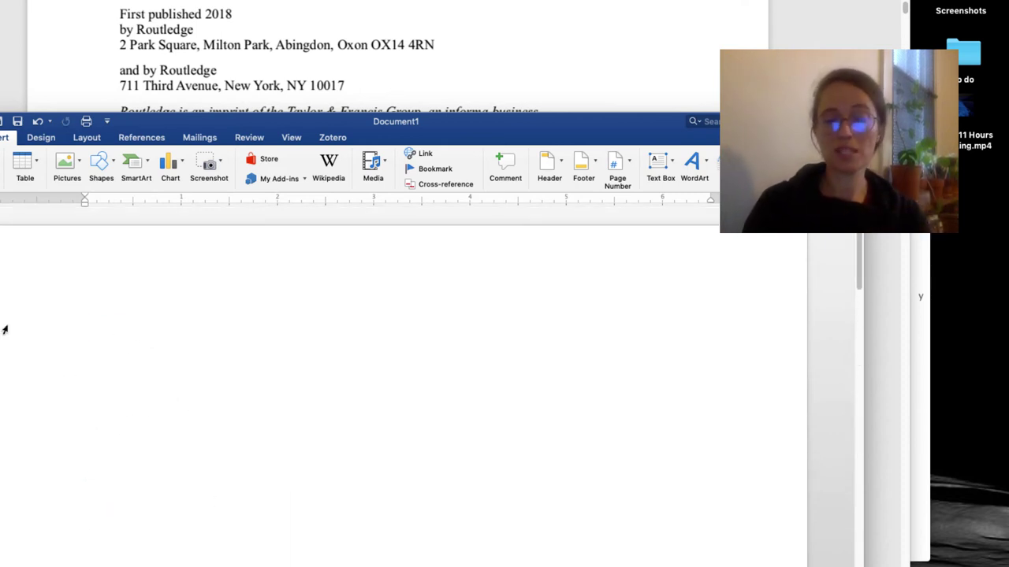
type("This ")
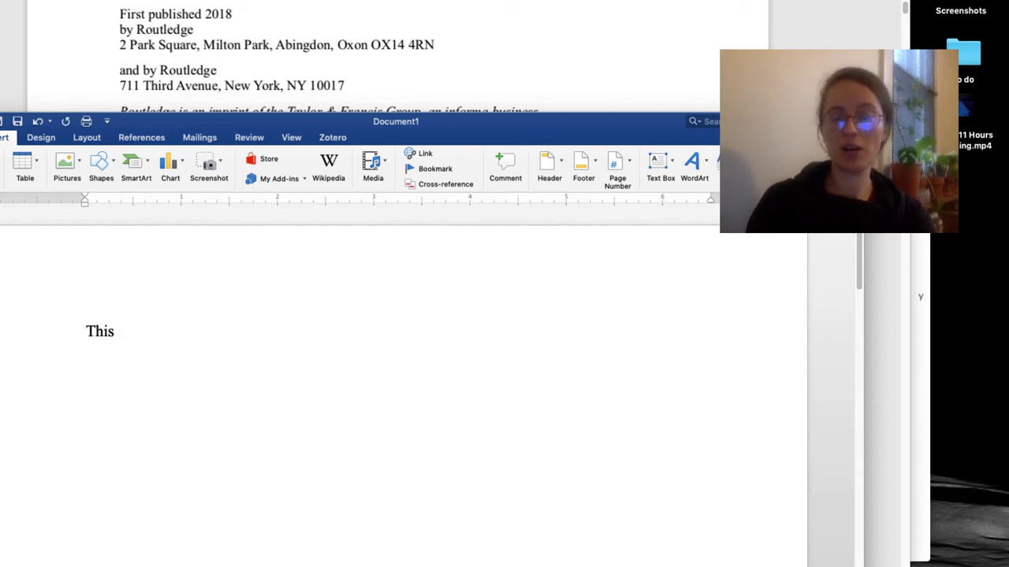
type("is a sentence.")
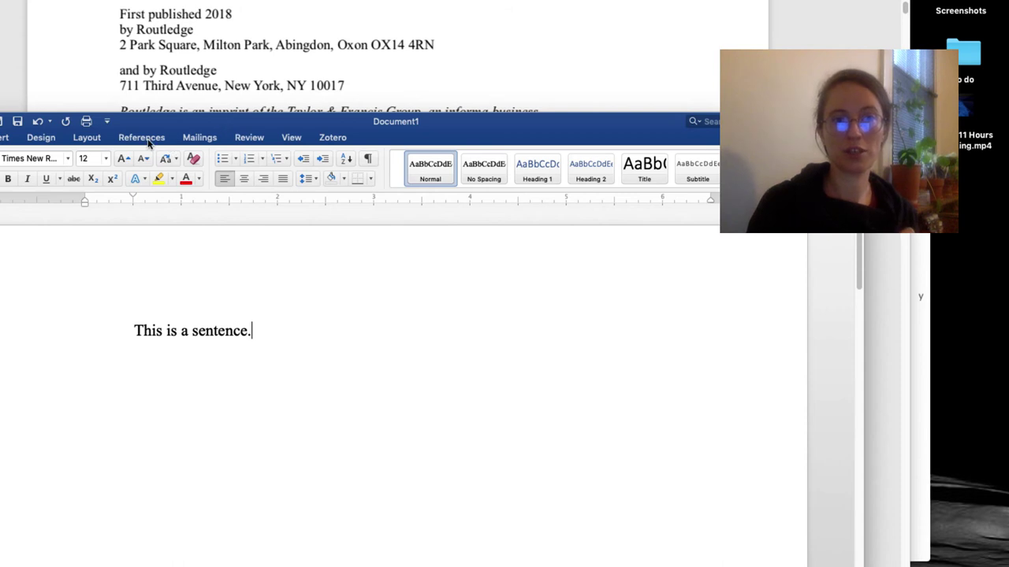
Step: Insert a footnote after the sentence and type the author's name in it
left_click(149, 141)
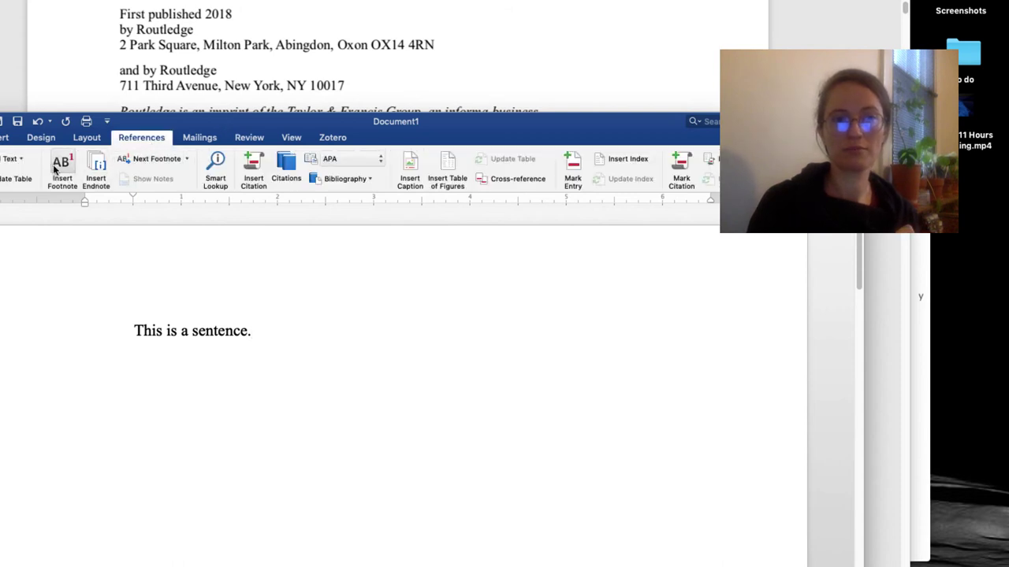
left_click(61, 166)
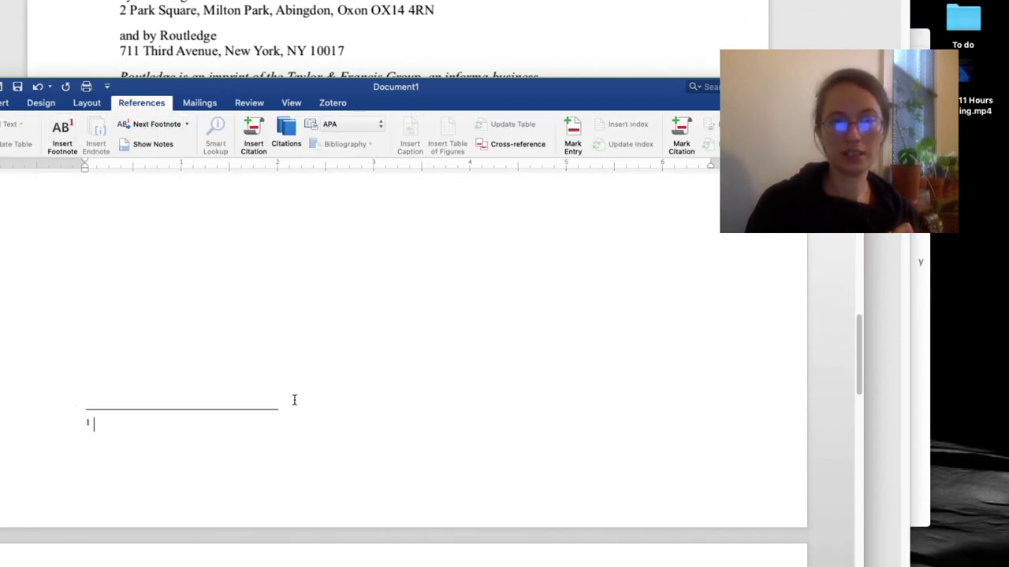
scroll(294, 401, "down", 5)
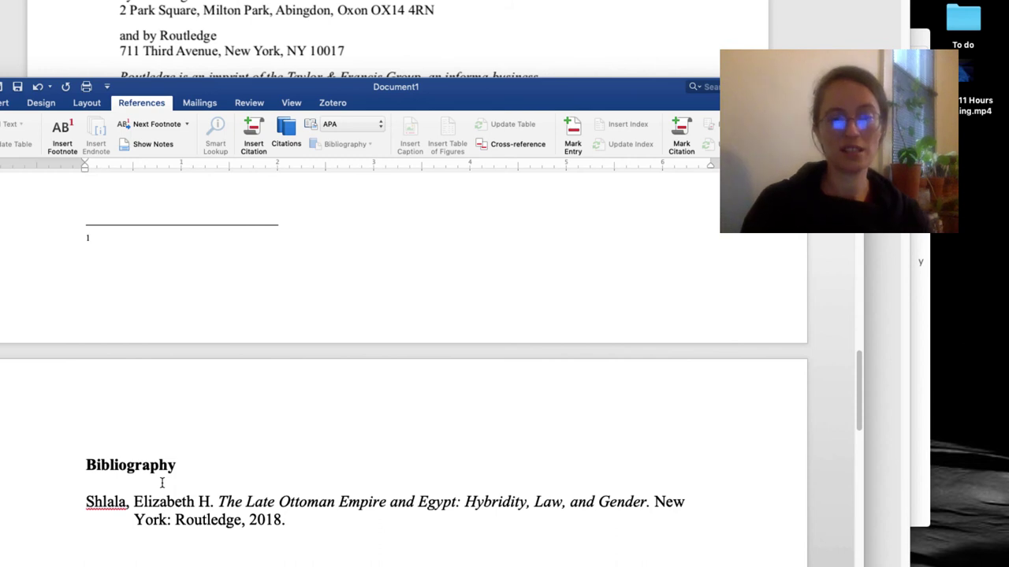
type("Elib")
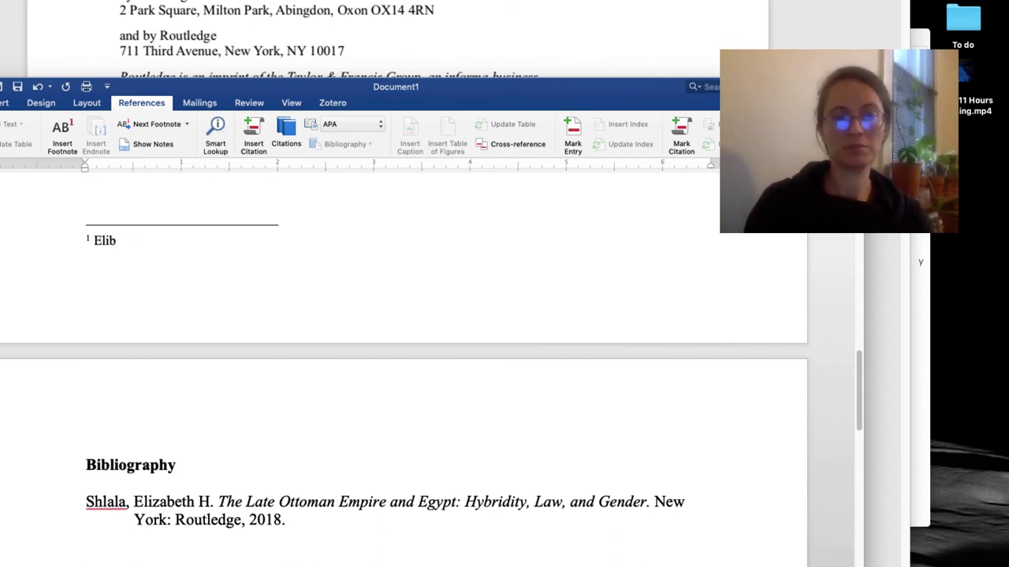
type("athezabeth Shla")
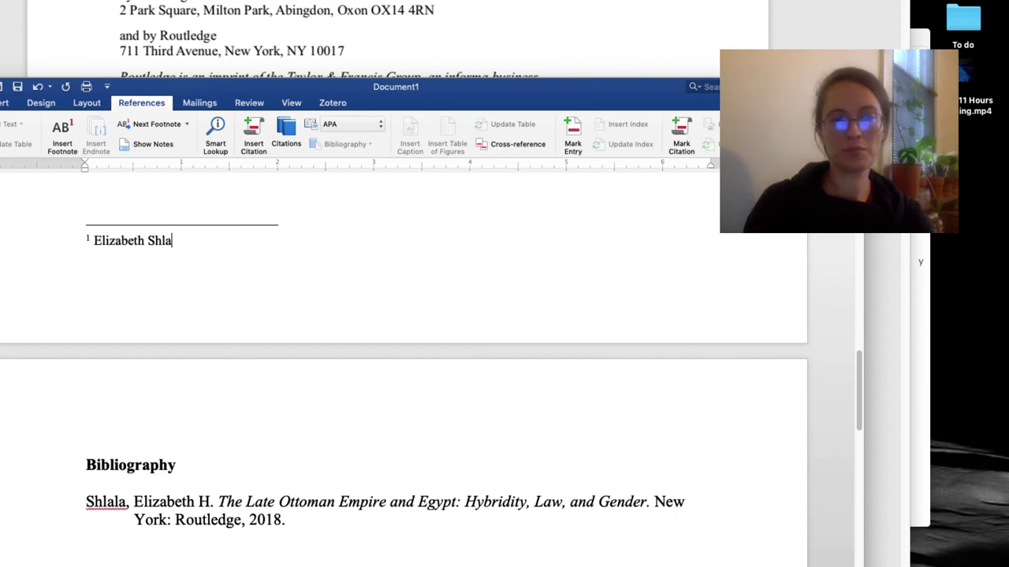
key("BackSpace")
key("BackSpace")
key("BackSpace")
key("BackSpace")
type("H. Shlala")
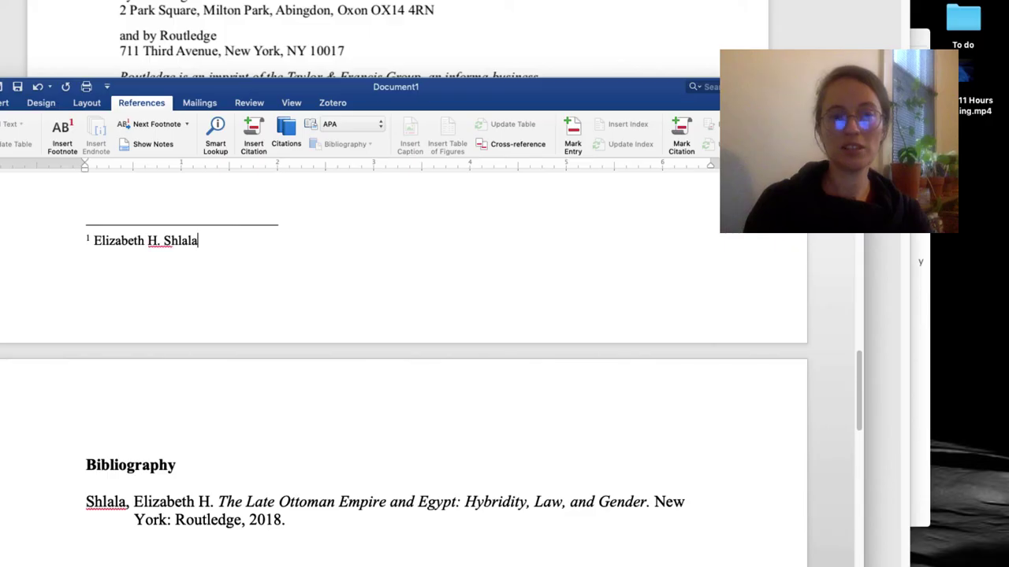
type(",")
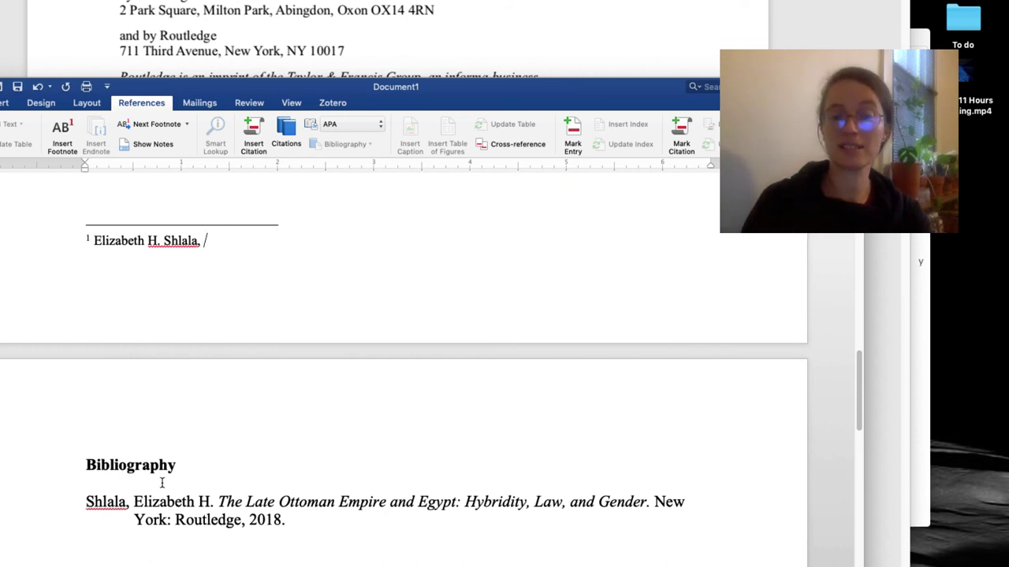
Step: Add the italic book title and '(New York: Routledge, 2018),' to the footnote
key("super+i")
type("The Late Ottoman empit")
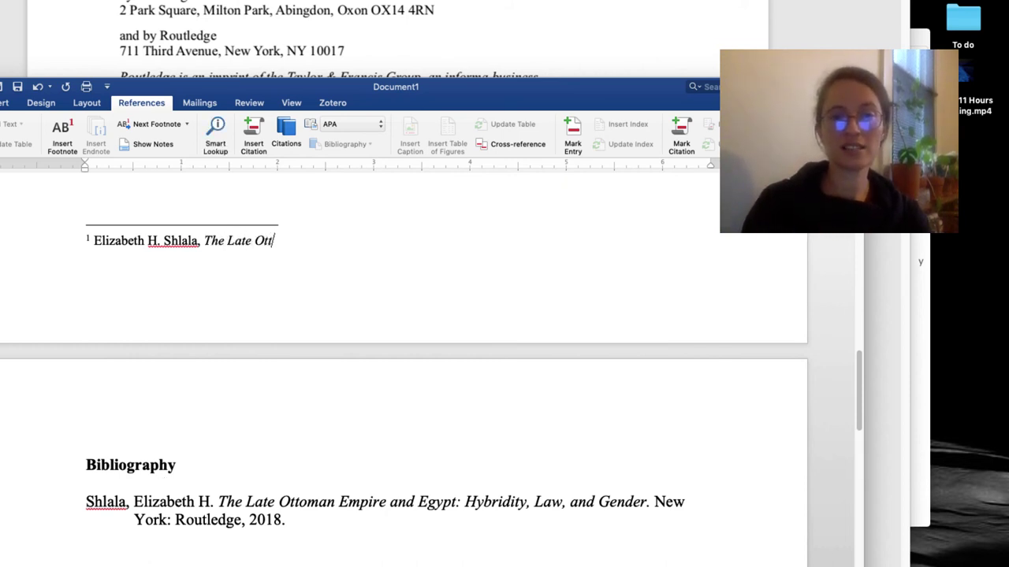
key("BackSpace")
type("re")
key("BackSpace")
key("BackSpace")
key("BackSpace")
key("BackSpace")
key("BackSpace")
key("BackSpace")
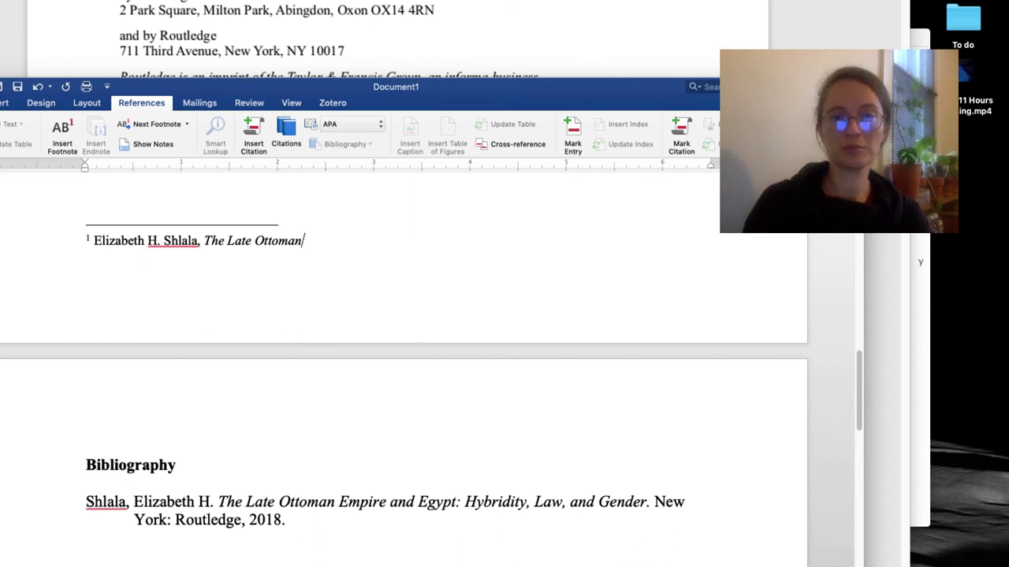
type("Empite")
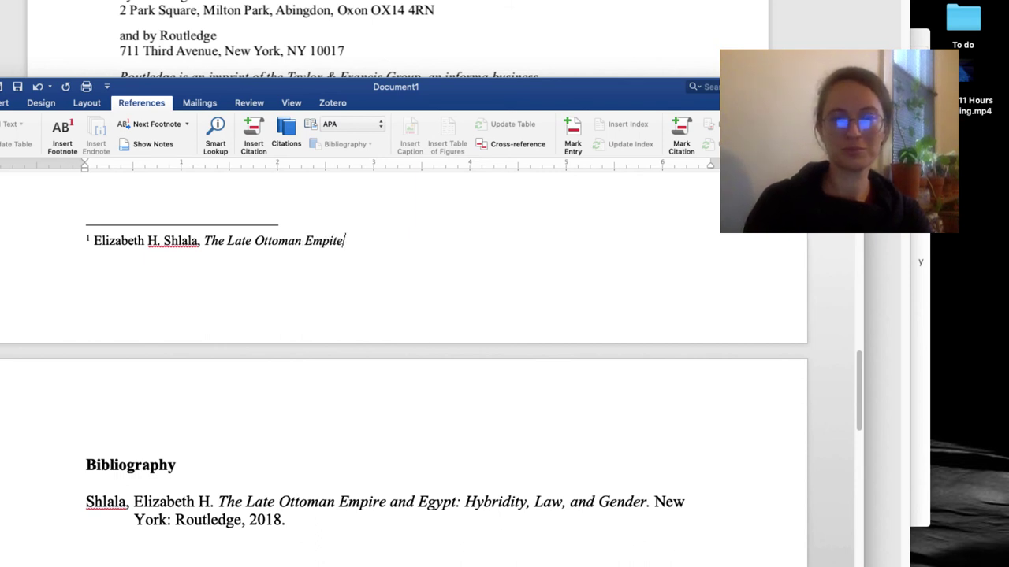
key("BackSpace")
key("BackSpace")
type("re and Egyp")
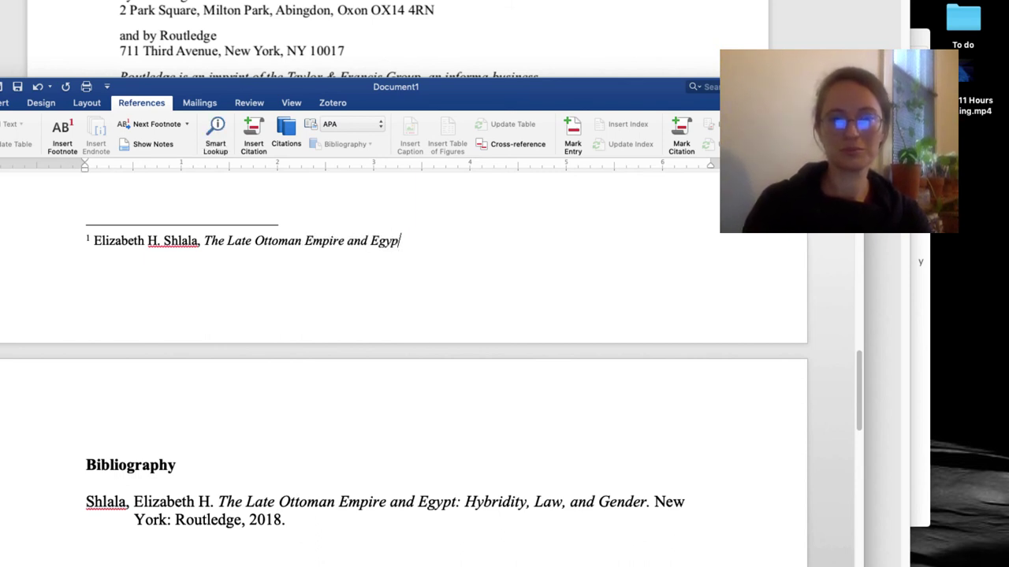
type("t: Hybridity, Law, and Gender")
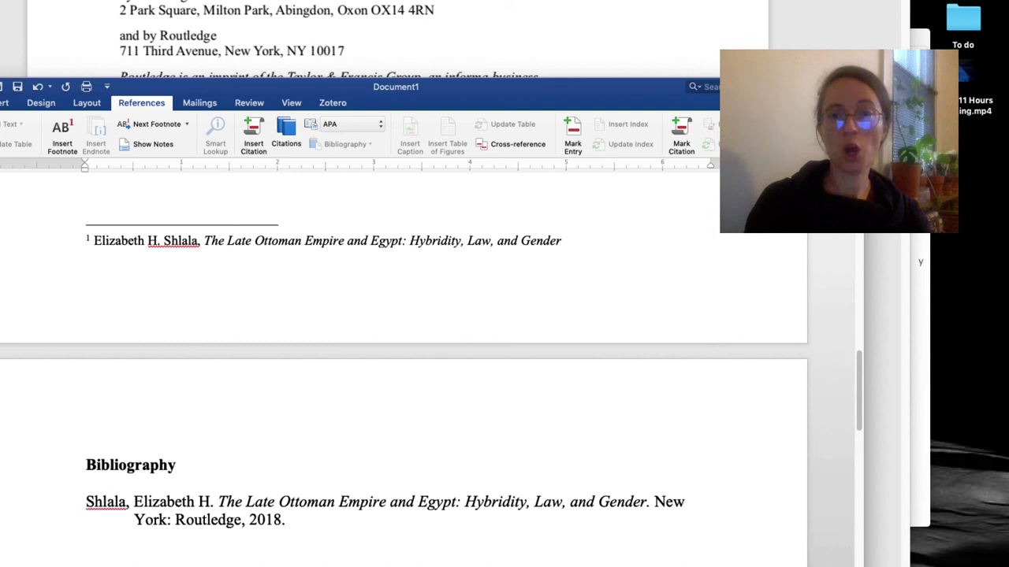
type(" (")
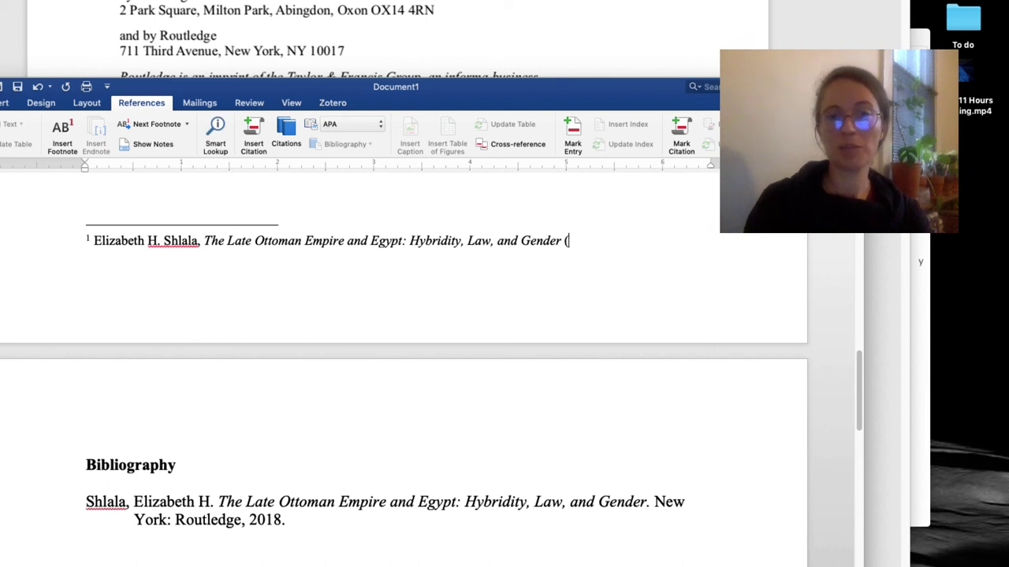
type("New York")
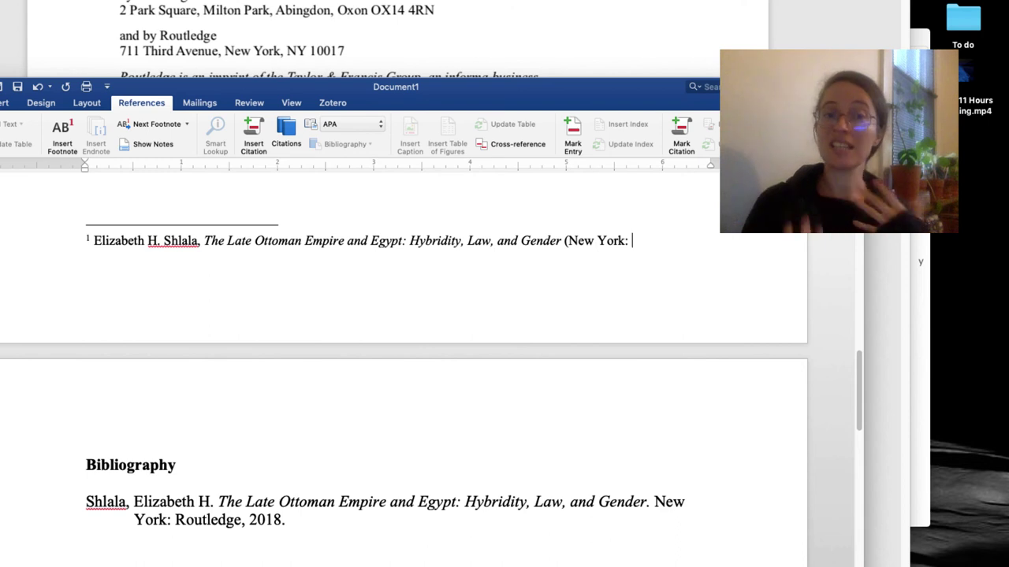
type(": ")
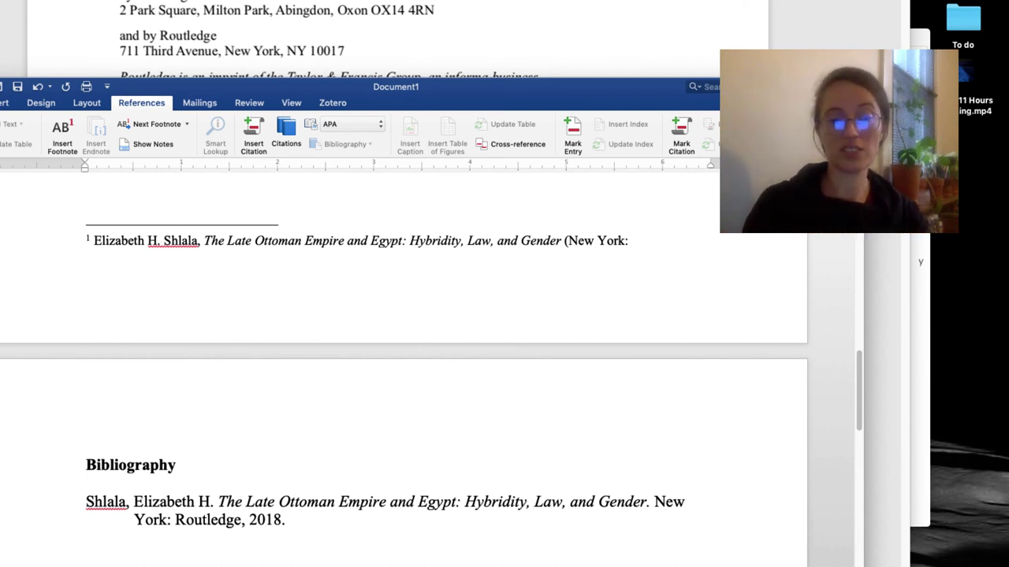
type("Routledge, 2018)")
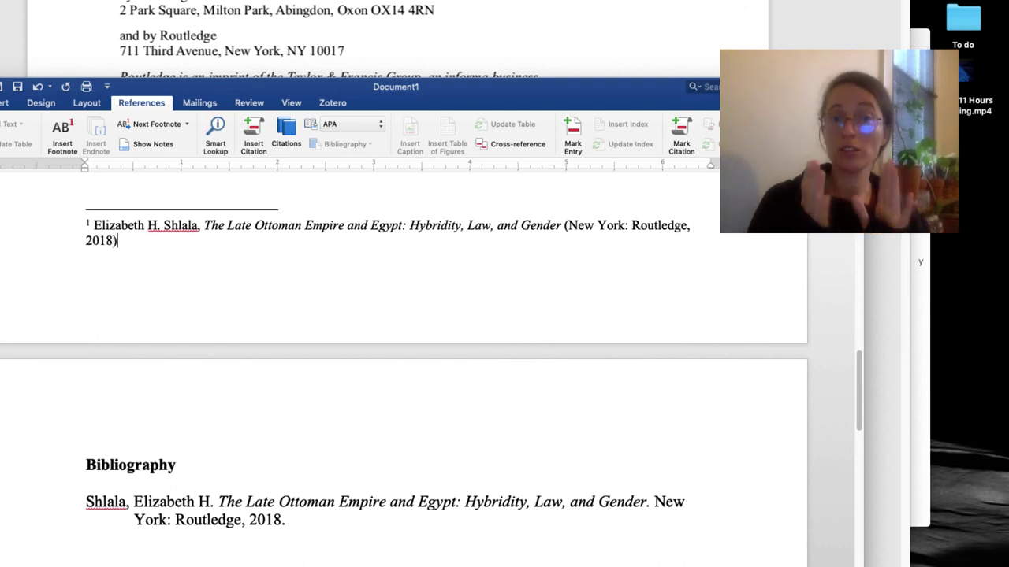
type(",")
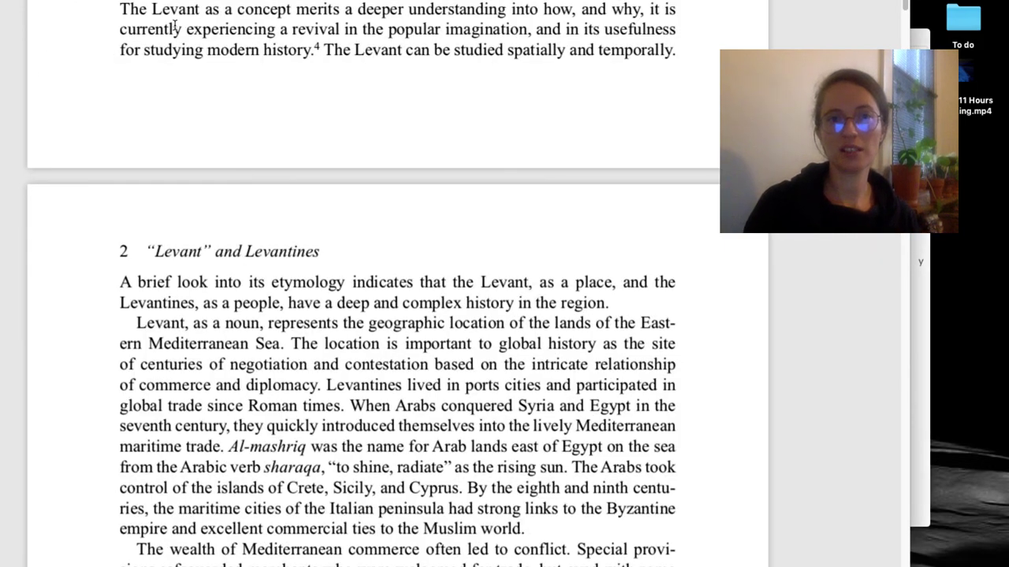
Step: Check the cited pages in Preview, then start the page range after '2018),' in the footnote
scroll(174, 26, "up", 10)
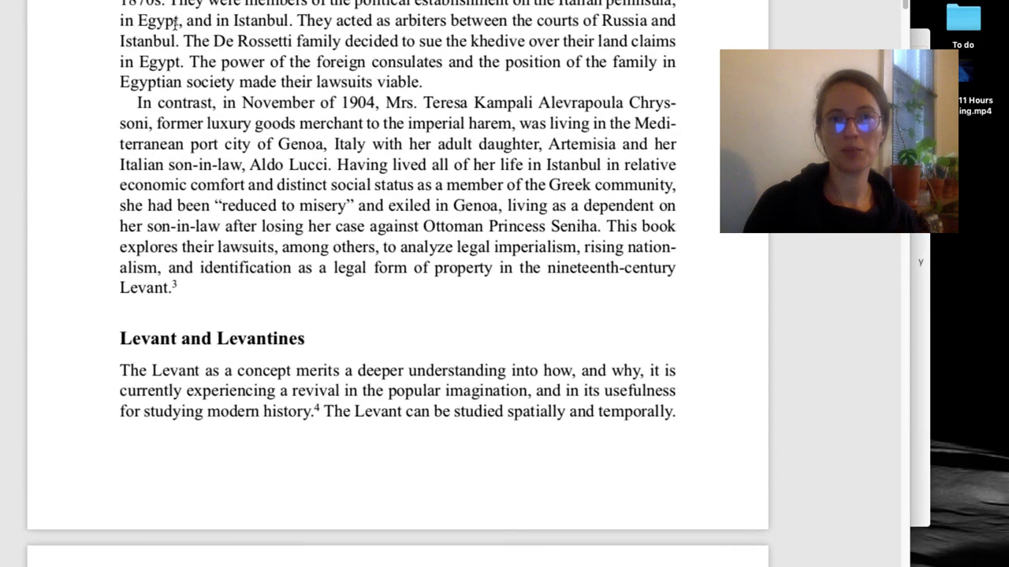
scroll(171, 43, "down", 10)
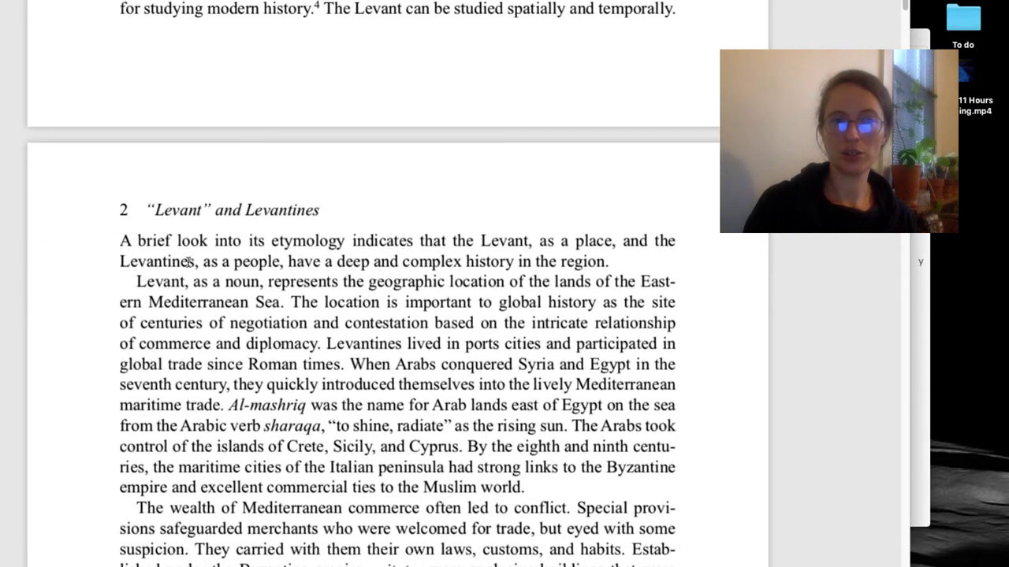
scroll(226, 148, "down", 2)
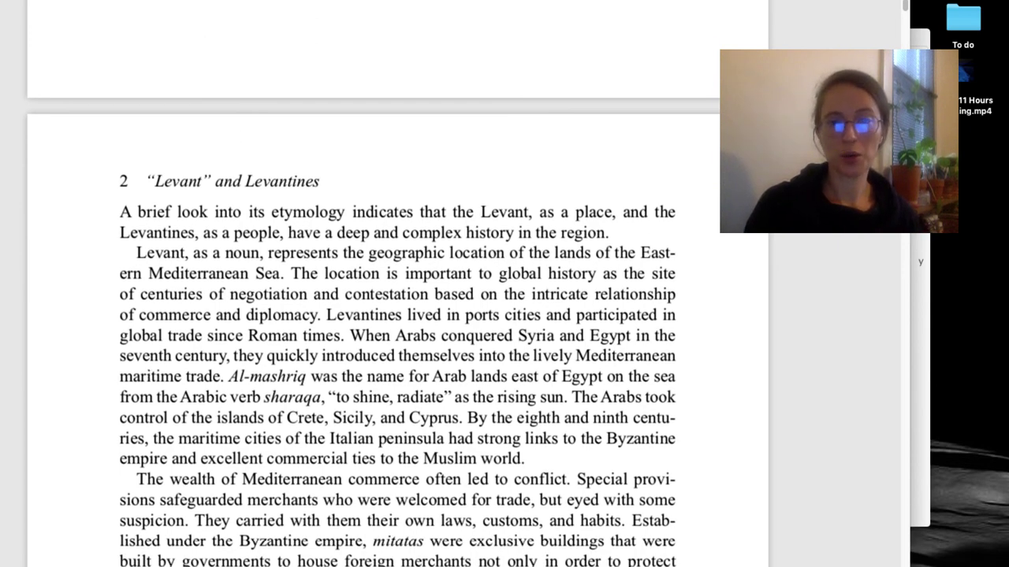
key("super+Tab")
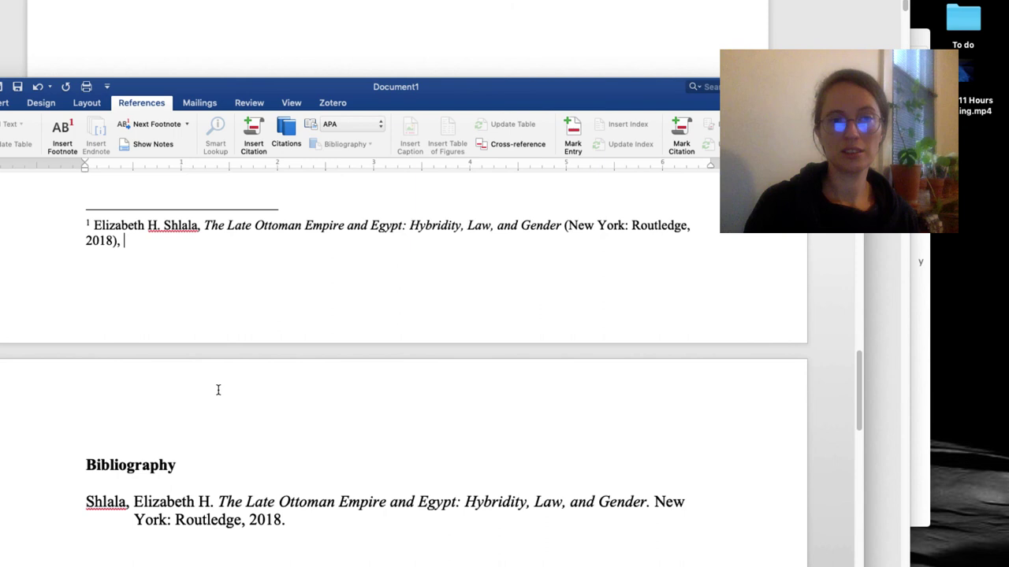
type("-")
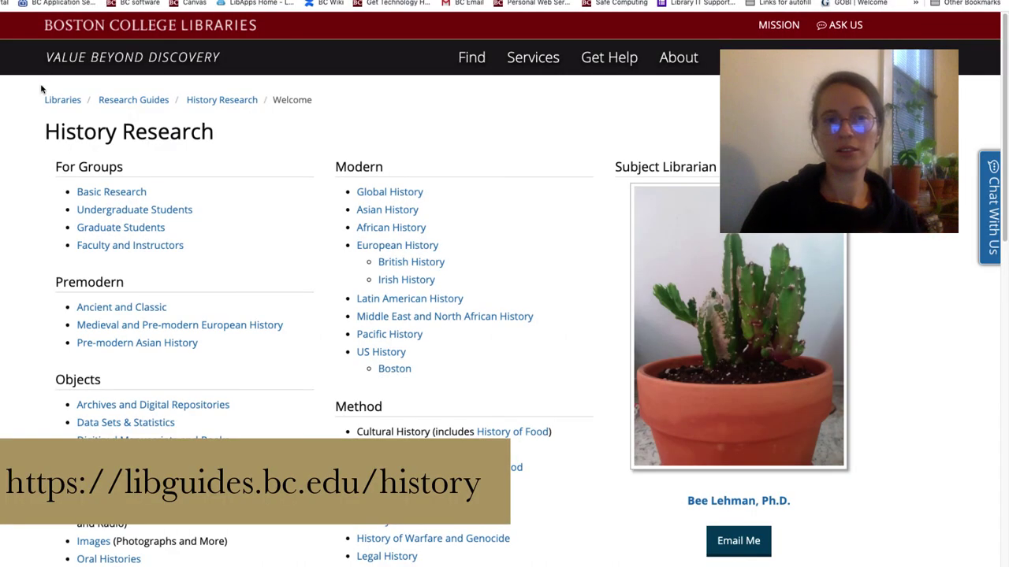
left_click(160, 211)
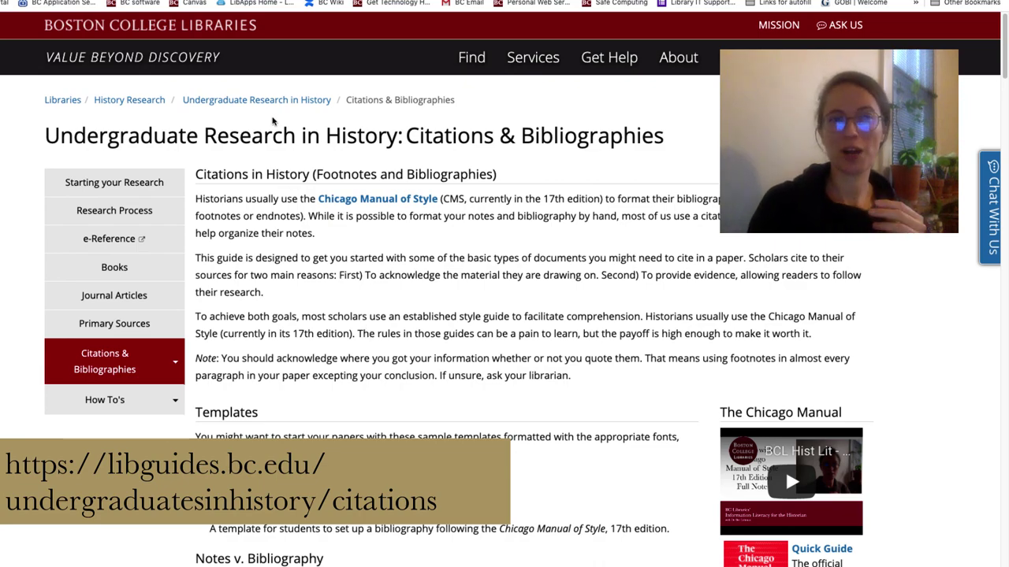
scroll(363, 299, "down", 5)
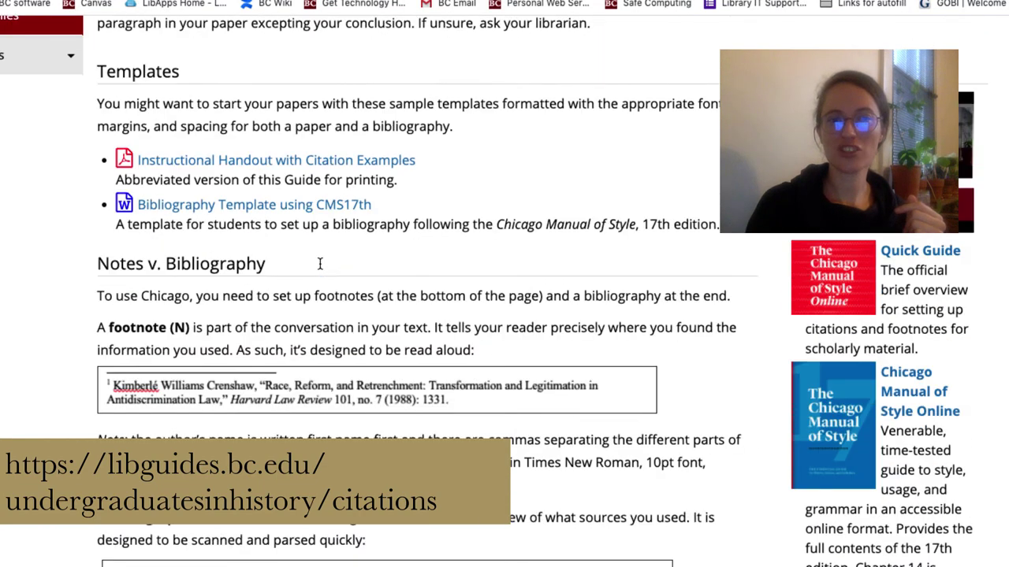
scroll(320, 268, "down", 2)
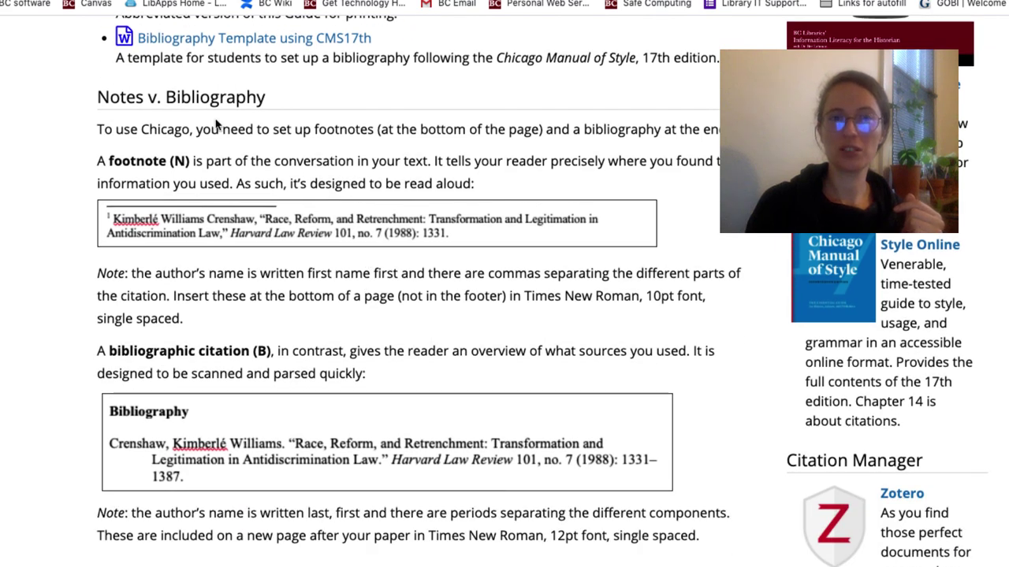
scroll(197, 85, "down", 10)
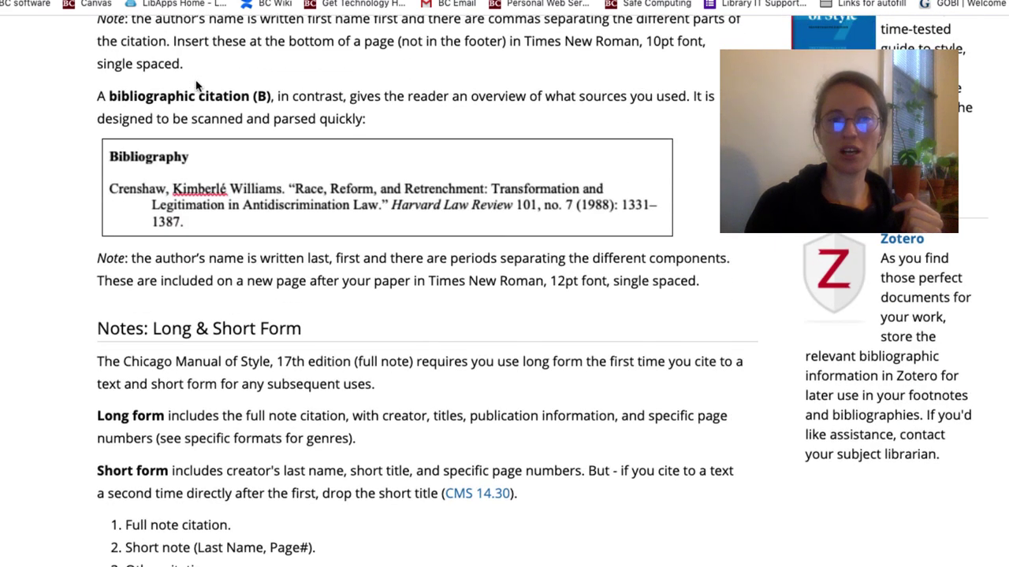
scroll(197, 85, "down", 12)
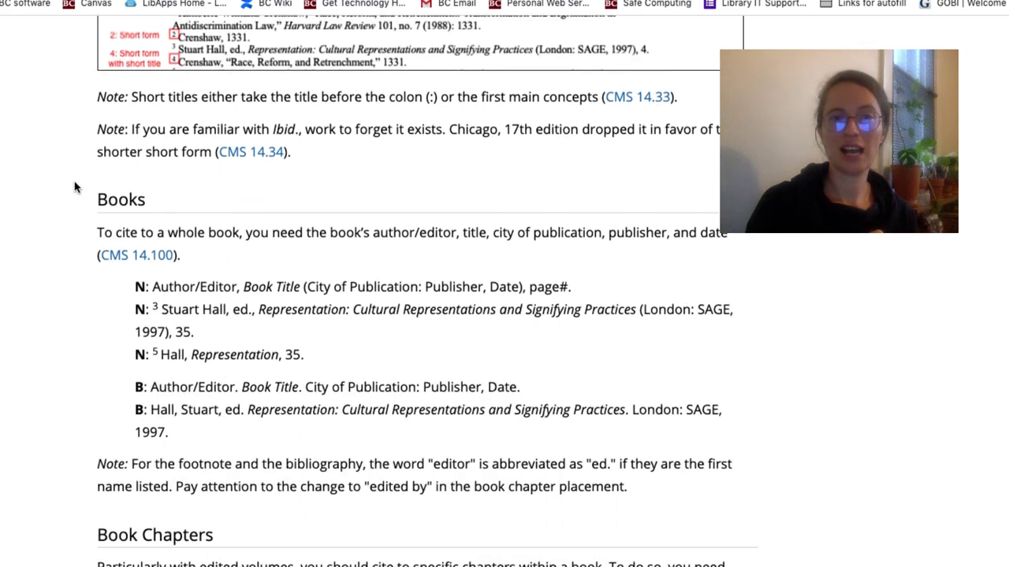
scroll(273, 305, "down", 2)
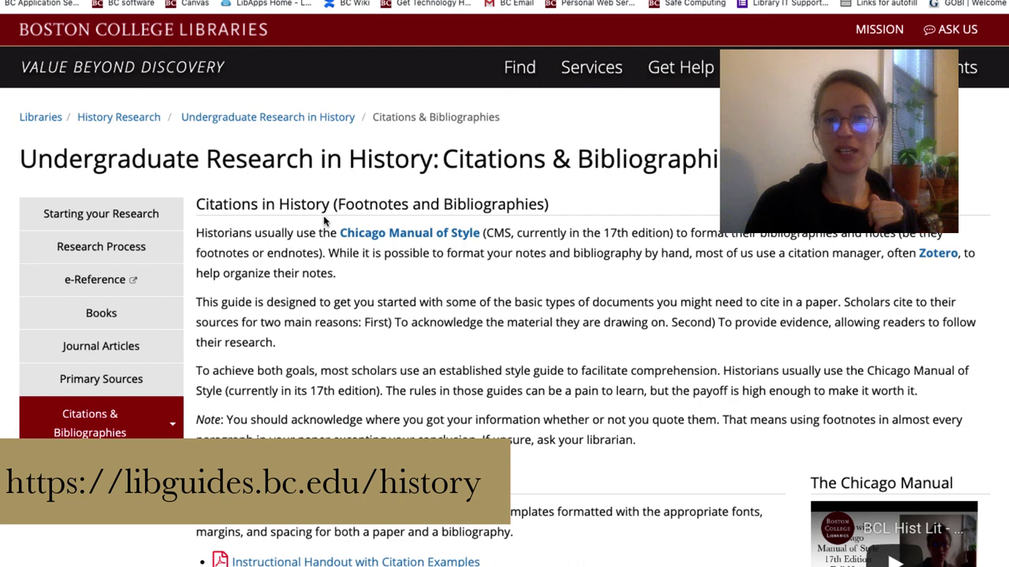
scroll(323, 215, "down", 5)
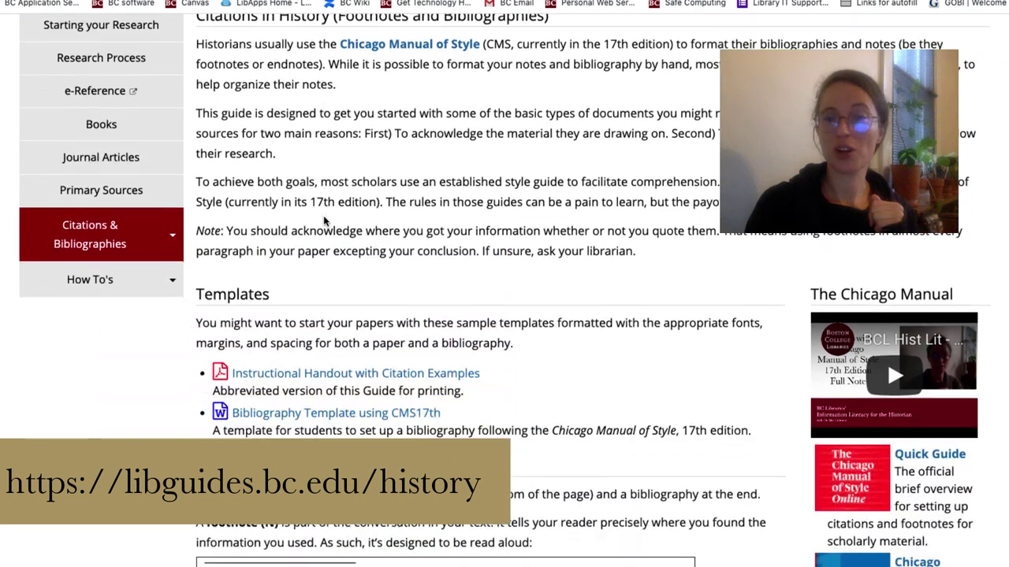